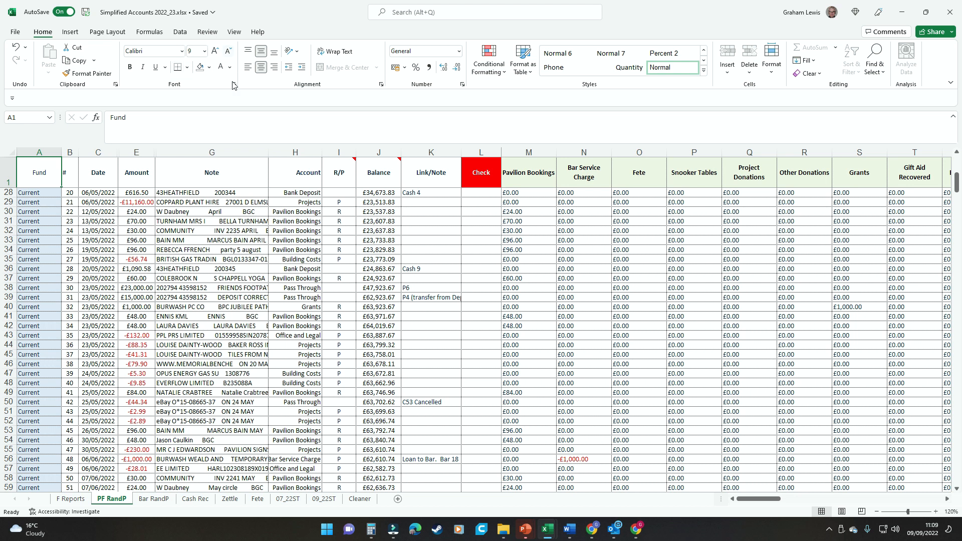
Step: Go to the Review ribbon in the Simplified Accounts 2022_23 workbook on the PF RandP sheet
click(214, 33)
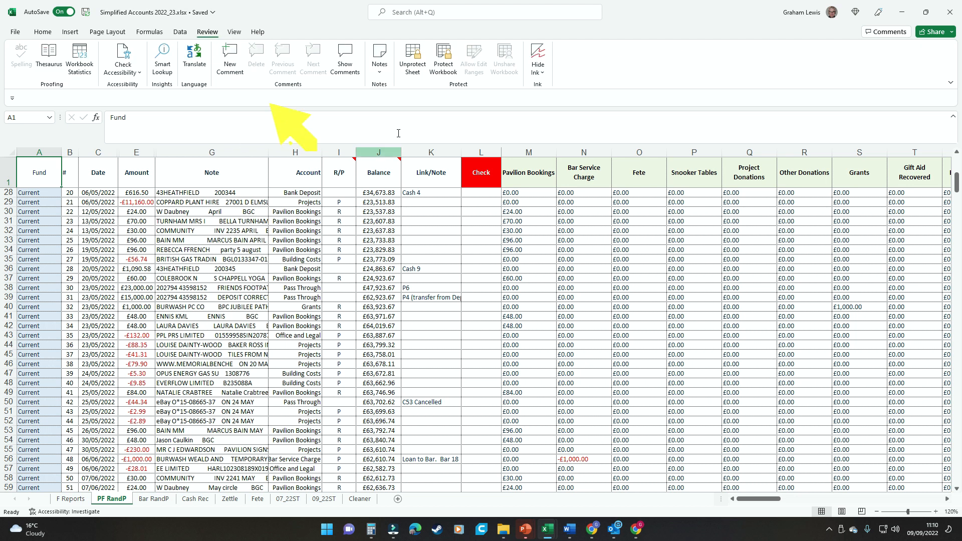
Step: Unprotect the PF RandP sheet and add AutoFilter dropdowns to every column header
click(424, 73)
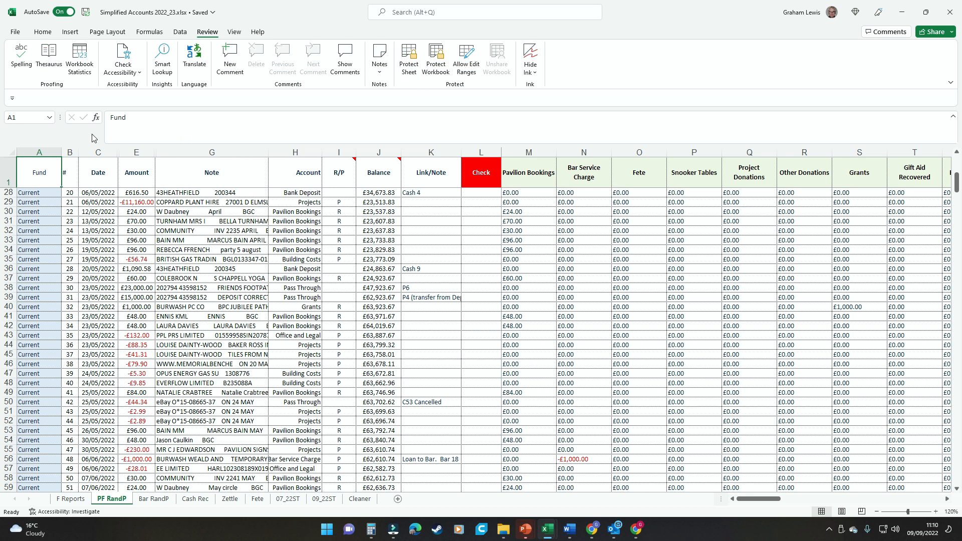
click(10, 153)
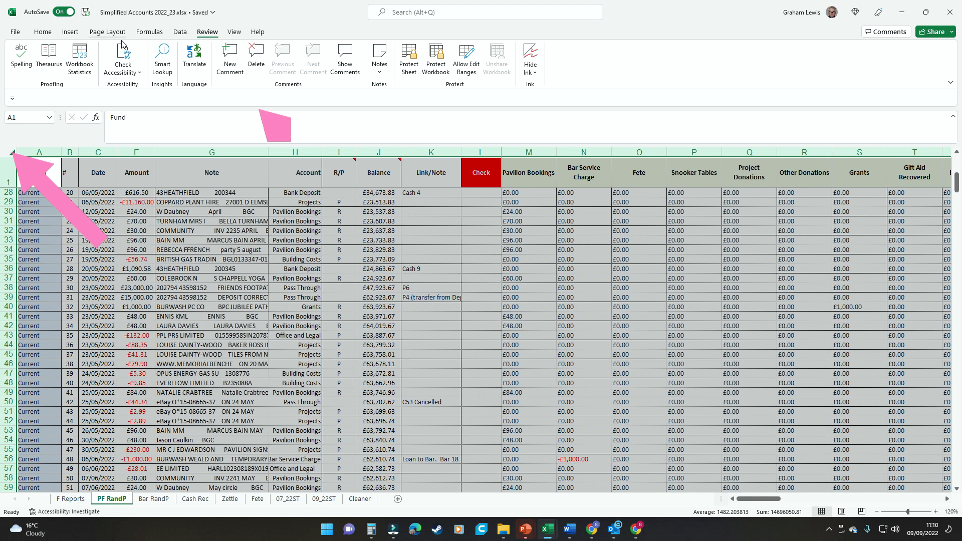
click(182, 34)
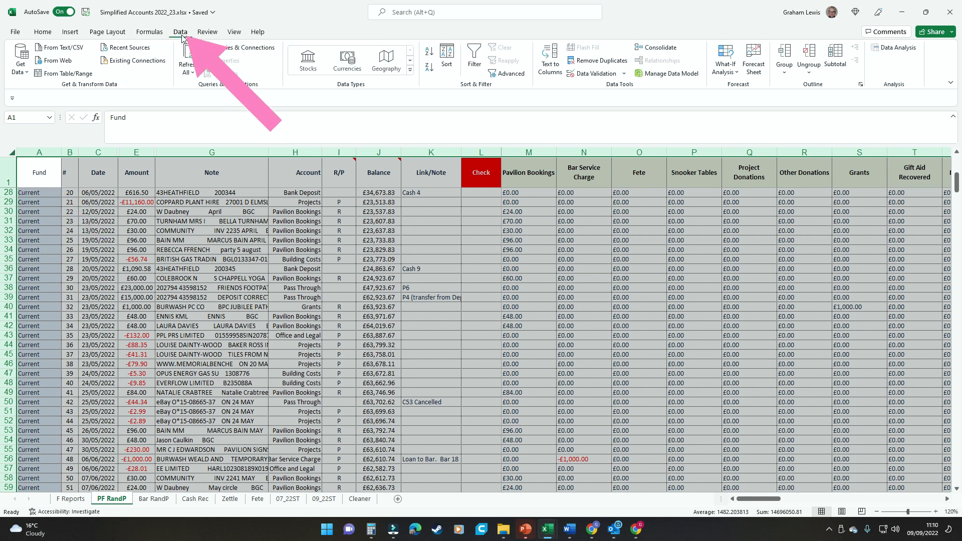
click(475, 60)
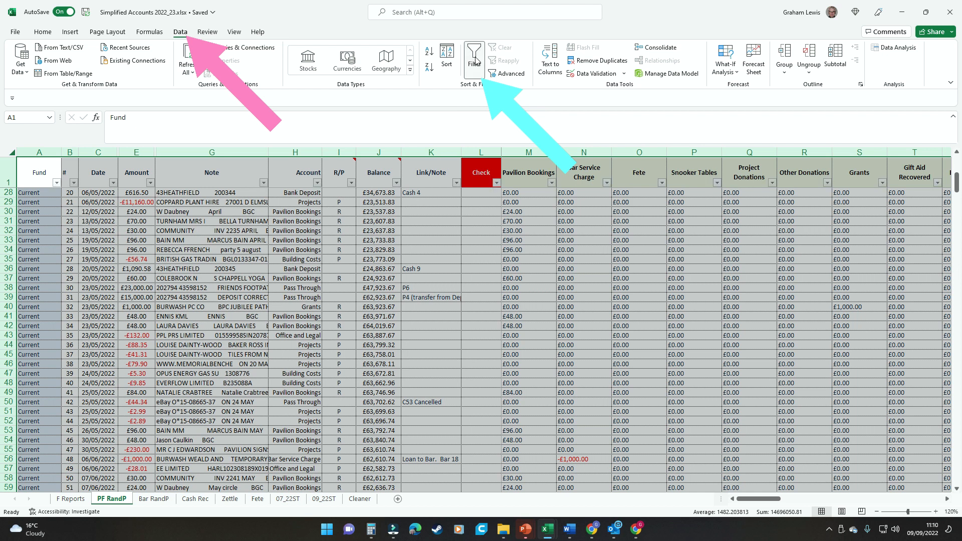
click(182, 194)
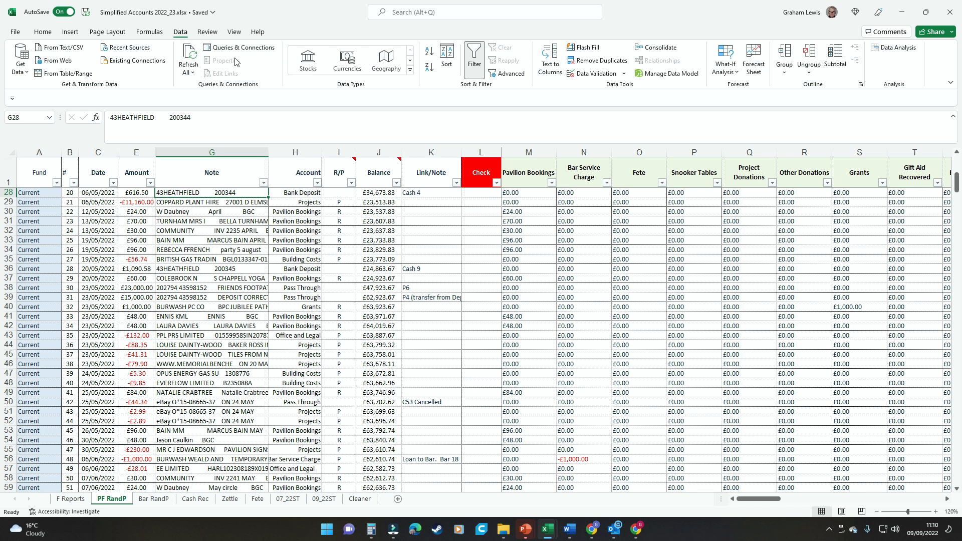
Step: Protect the PF RandP sheet again with Use AutoFilter still allowed
click(207, 32)
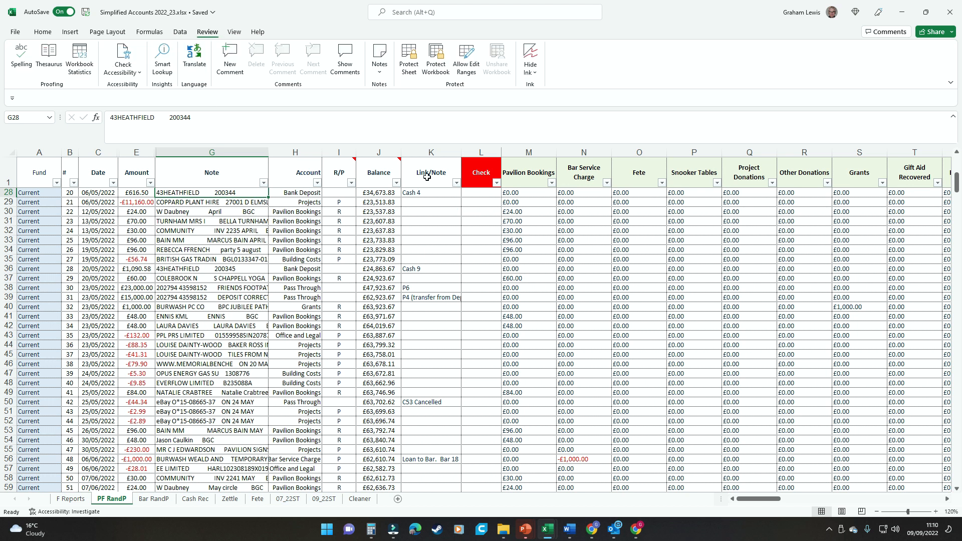
click(410, 67)
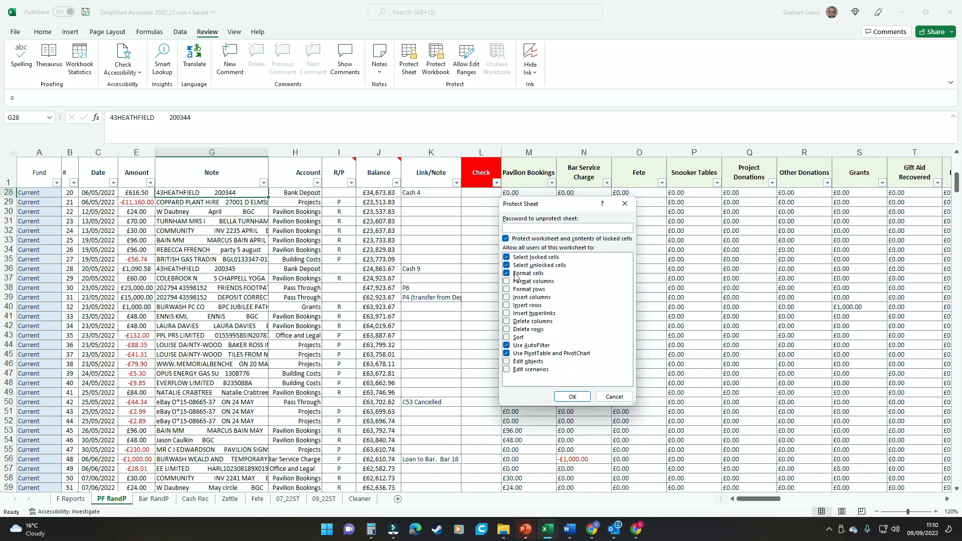
click(577, 397)
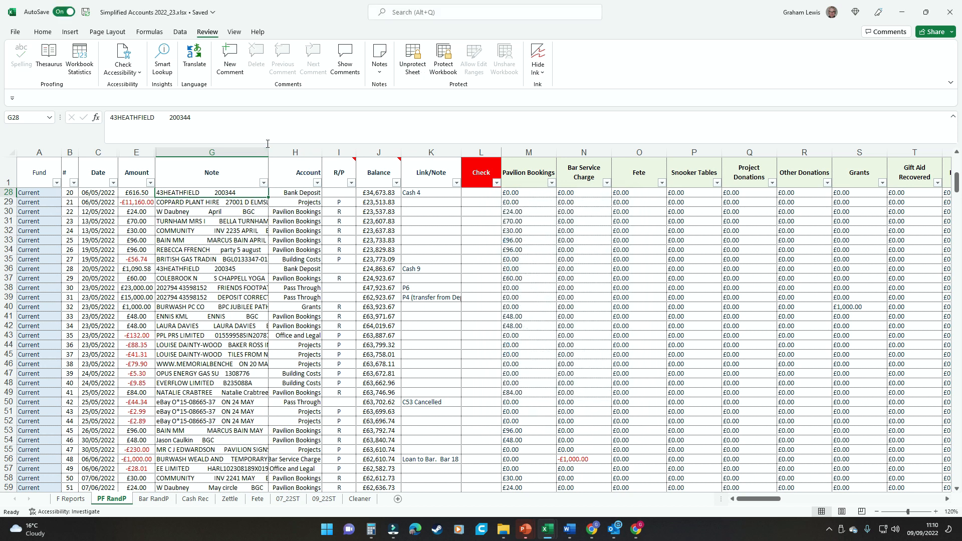
Step: Confirm the locked Check formula in L32 refuses edits, then return to the transaction table
click(485, 232)
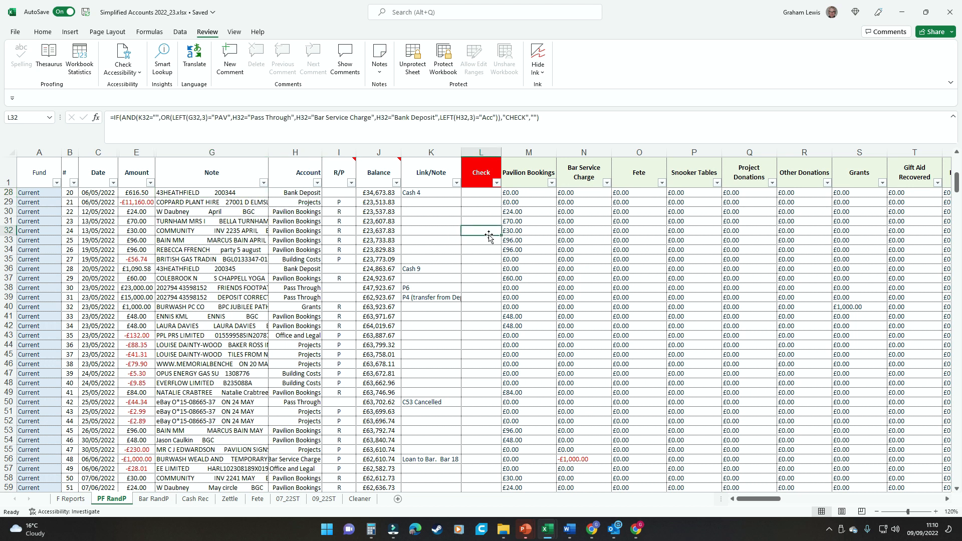
double_click(488, 235)
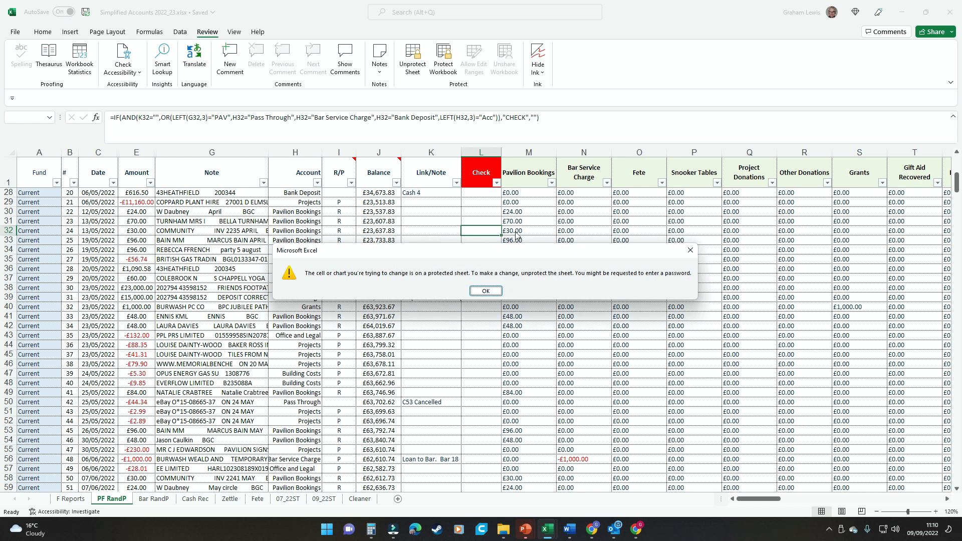
click(495, 293)
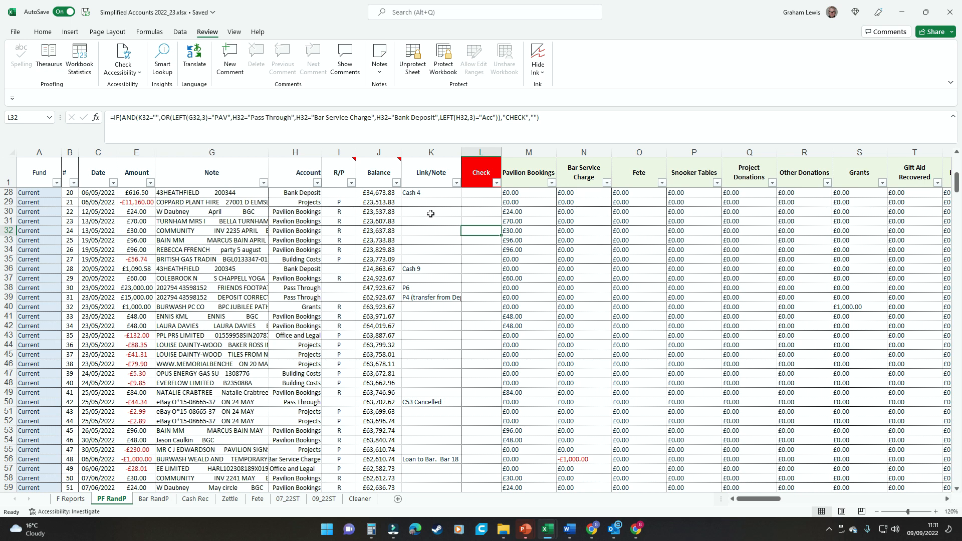
click(421, 194)
scroll(401, 315, down, 14)
scroll(417, 340, down, 20)
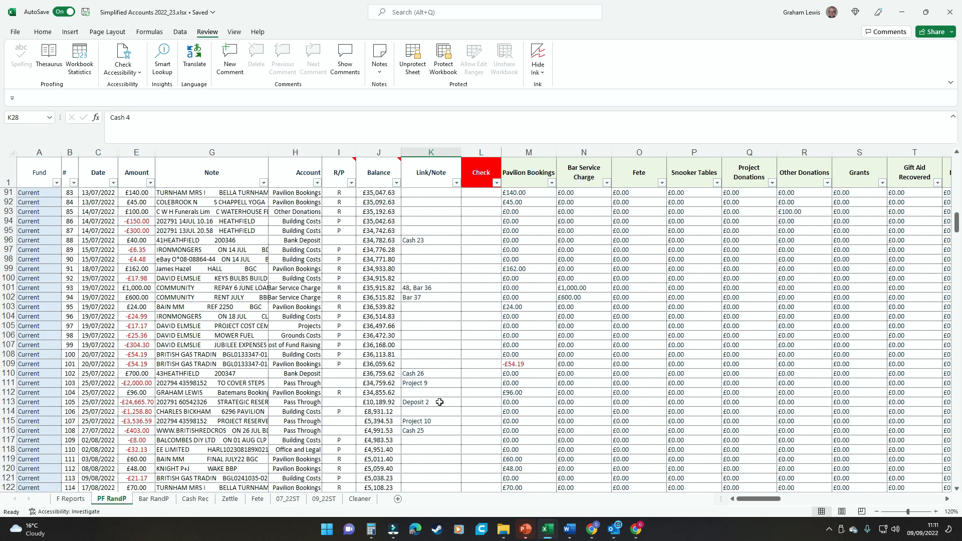
scroll(431, 403, up, 3)
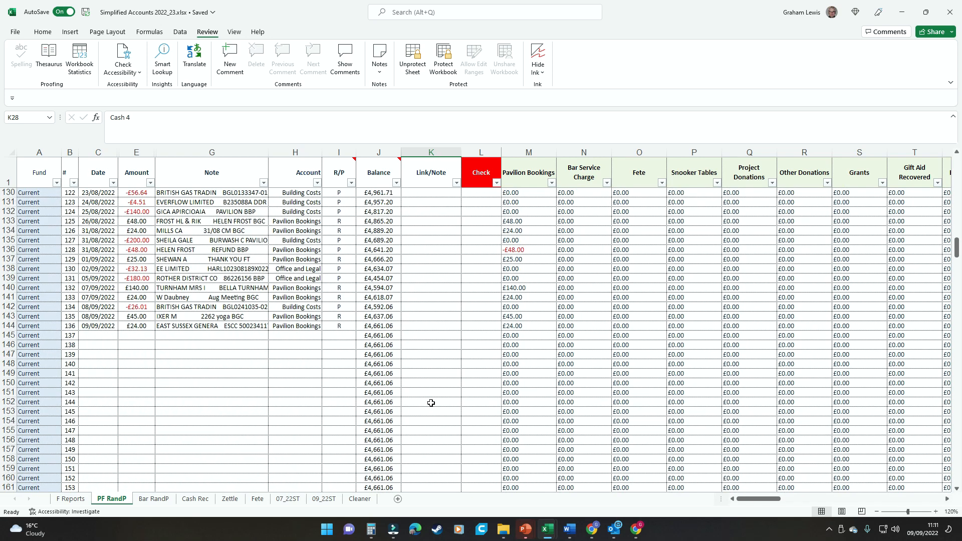
click(134, 393)
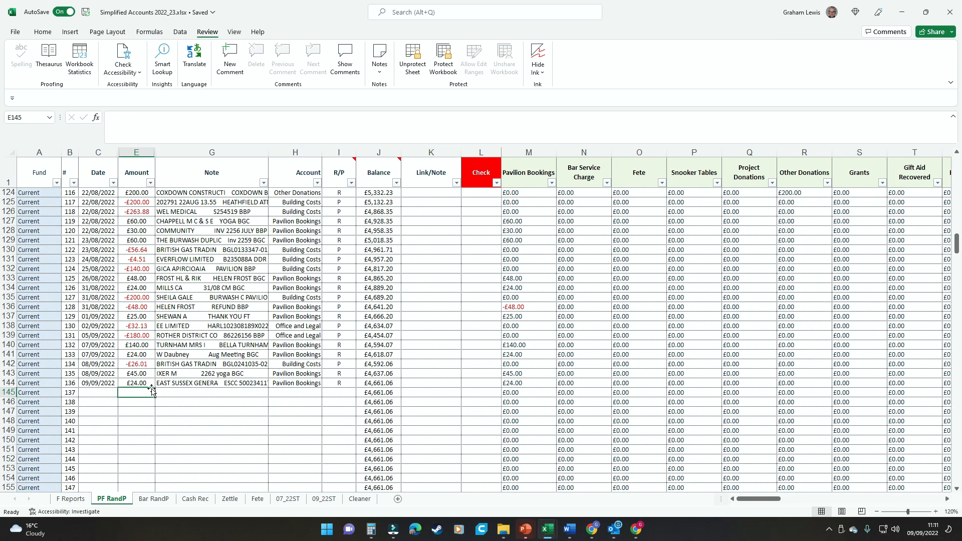
text(34)
key(Return)
text(0)
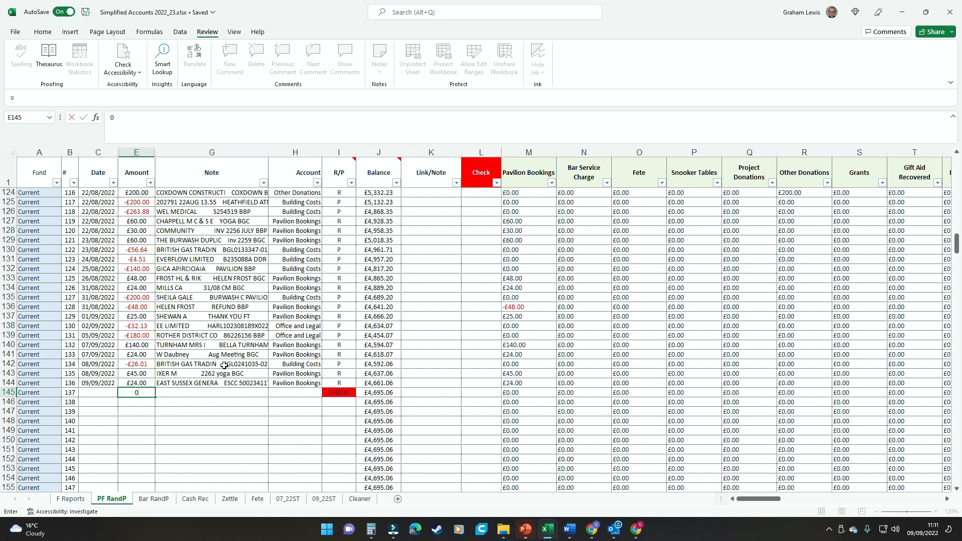
key(Escape)
key(Tab)
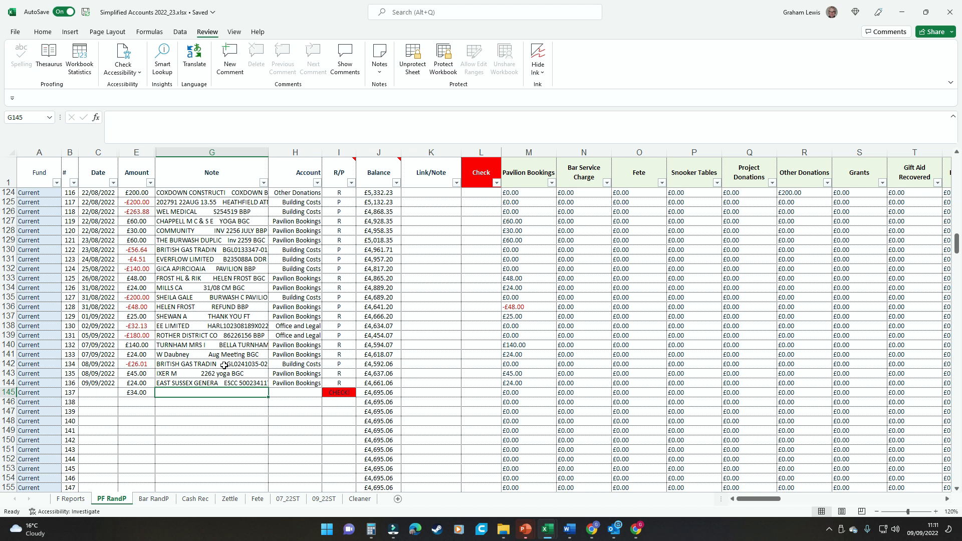
key(ctrl+Return)
key(Right)
key(Right)
key(Left)
text(bank Deposit)
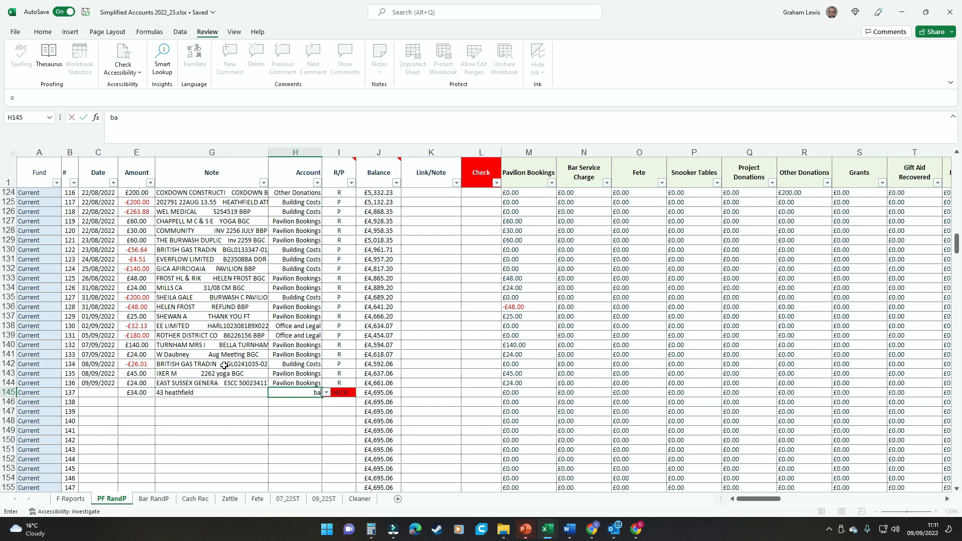
key(ctrl+Return)
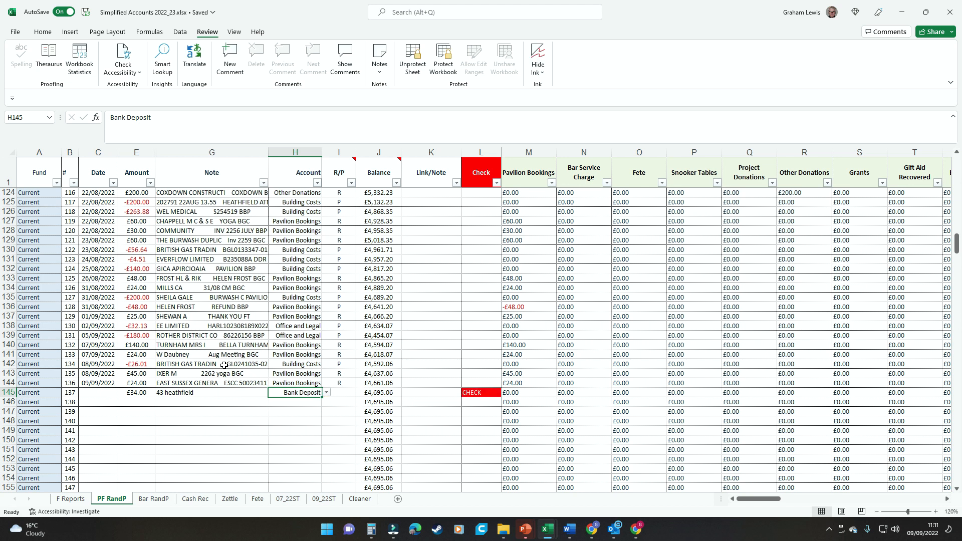
key(Right)
key(Right)
key(Right)
key(Right)
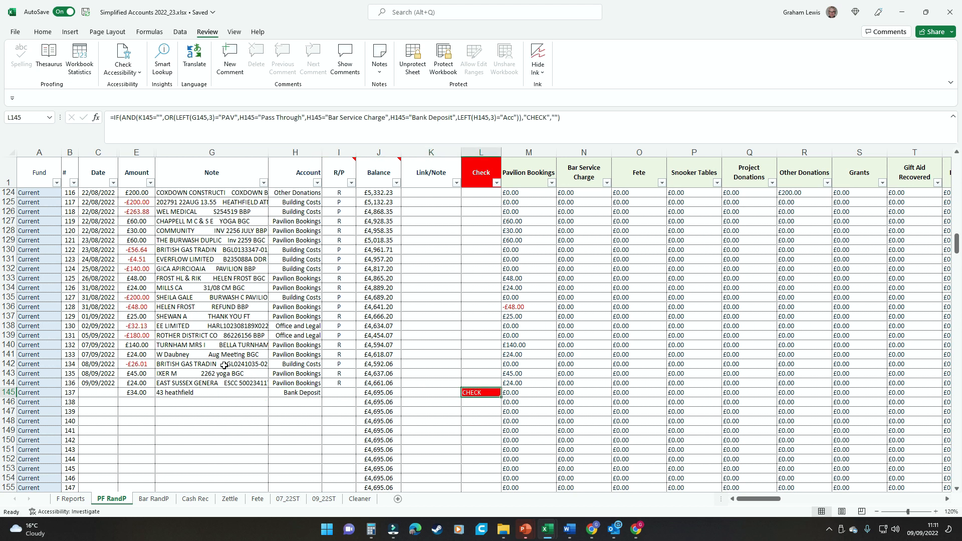
key(Left)
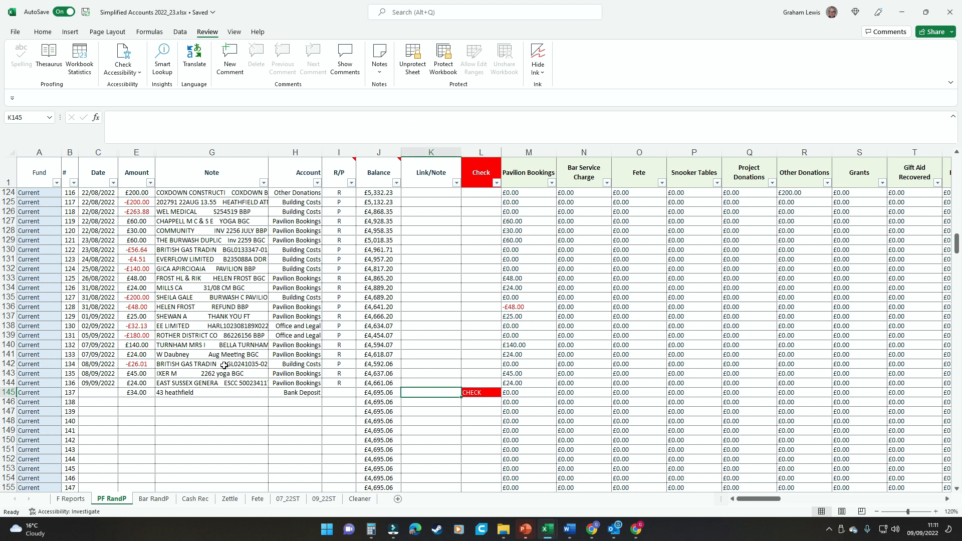
text(I)
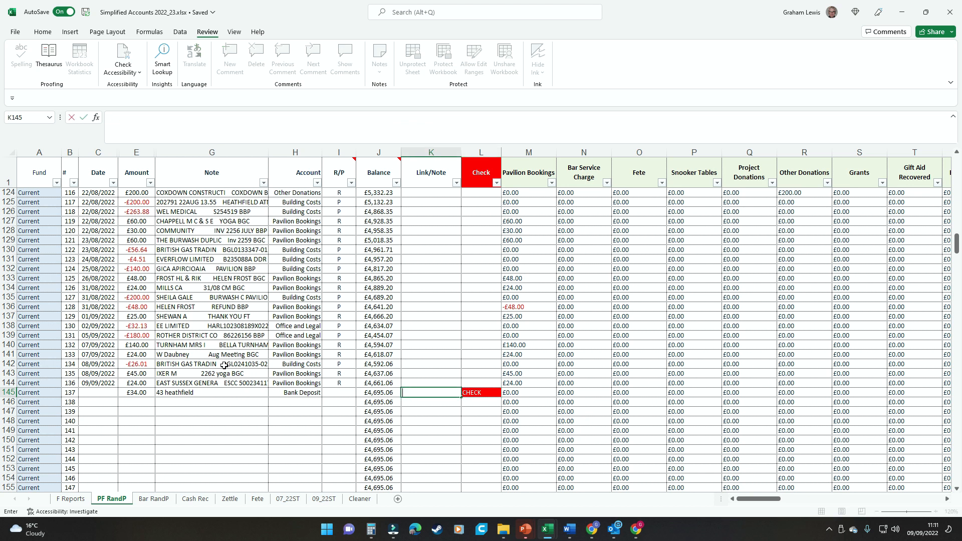
text(cash 23)
key(ctrl+Return)
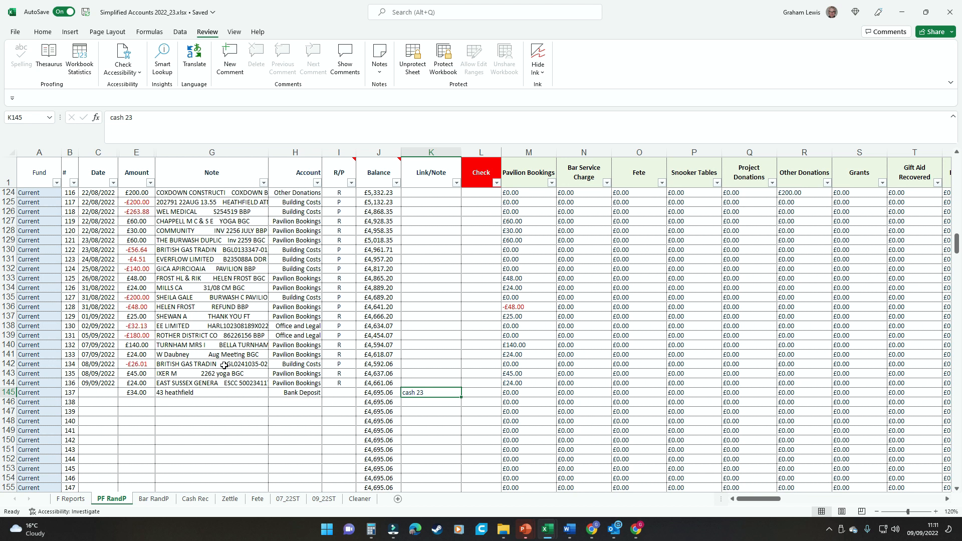
key(Left)
key(Left)
key(Left)
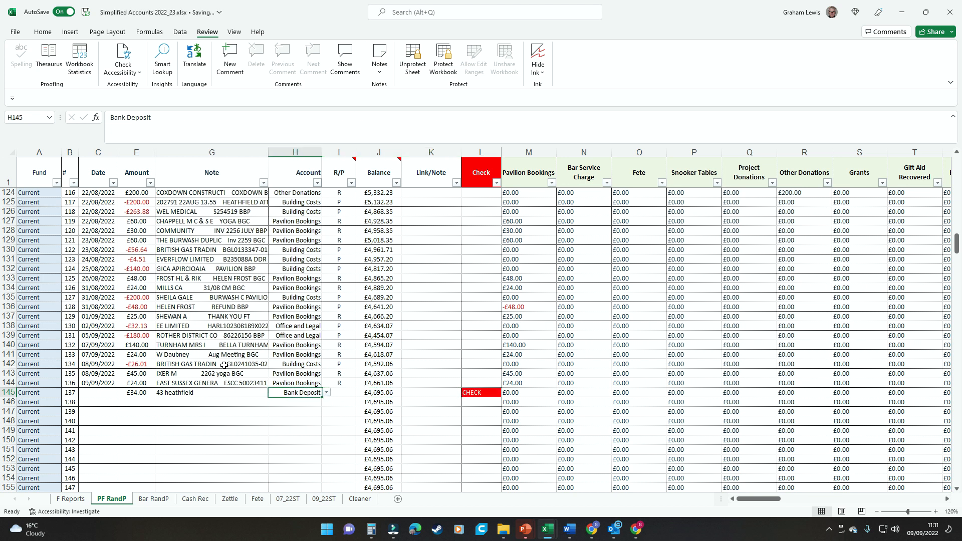
key(Delete)
key(Left)
key(Left)
key(Right)
key(Delete)
key(Left)
key(Left)
key(Right)
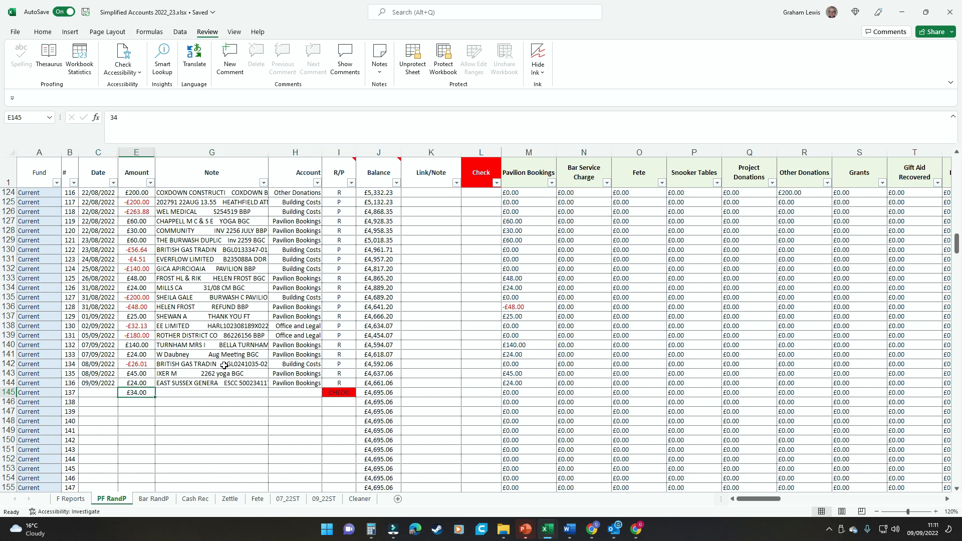
key(Delete)
key(Right)
key(Right)
key(Right)
key(Right)
key(Right)
key(Right)
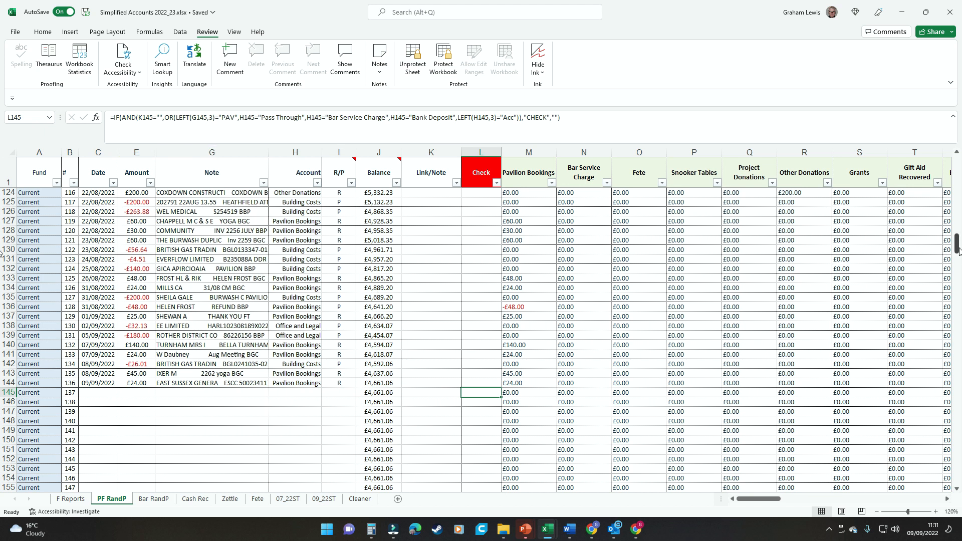
drag(958, 248, 957, 165)
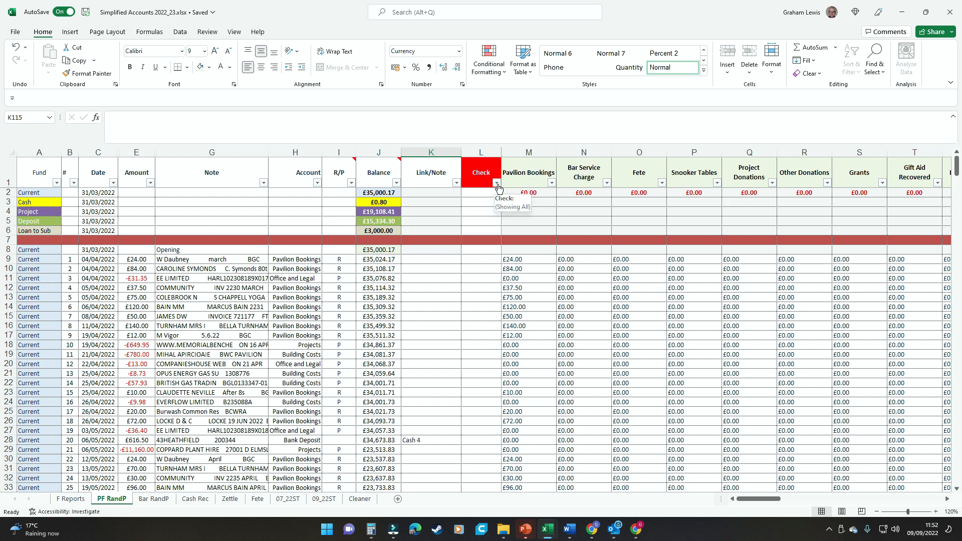
mouse_move(486, 175)
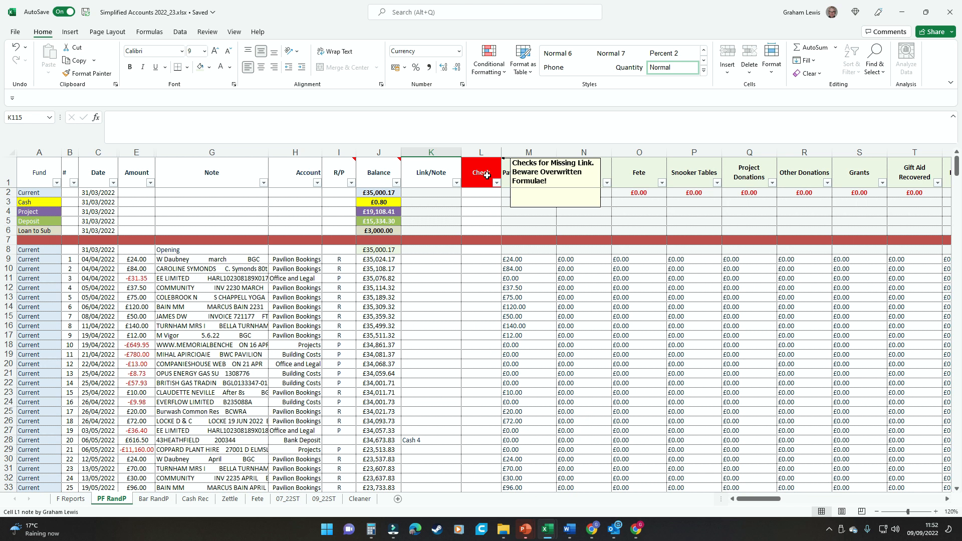
click(483, 258)
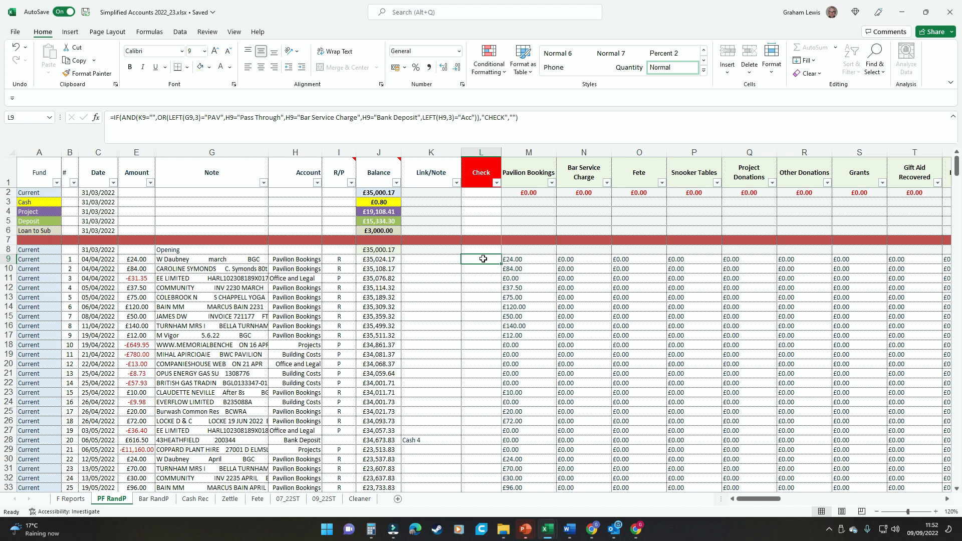
drag(483, 258, 484, 487)
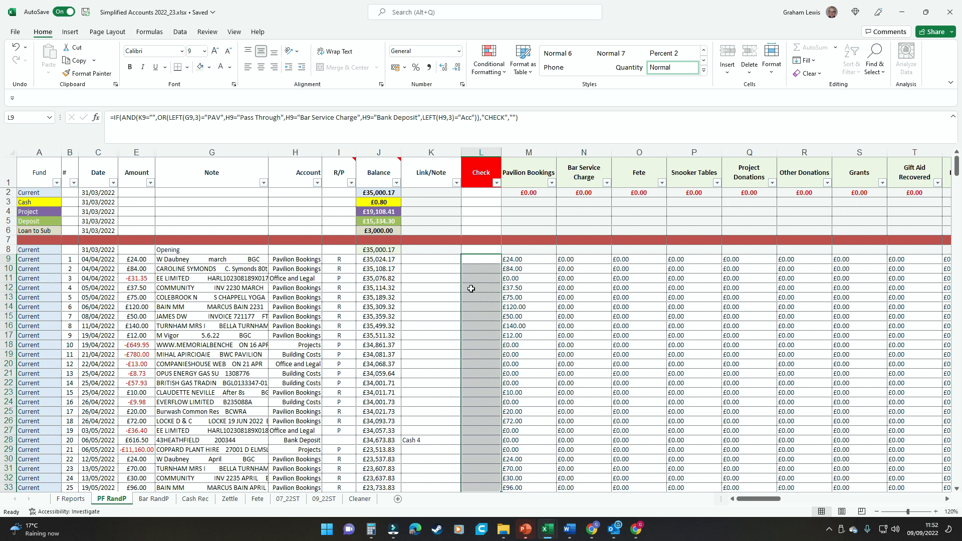
click(481, 257)
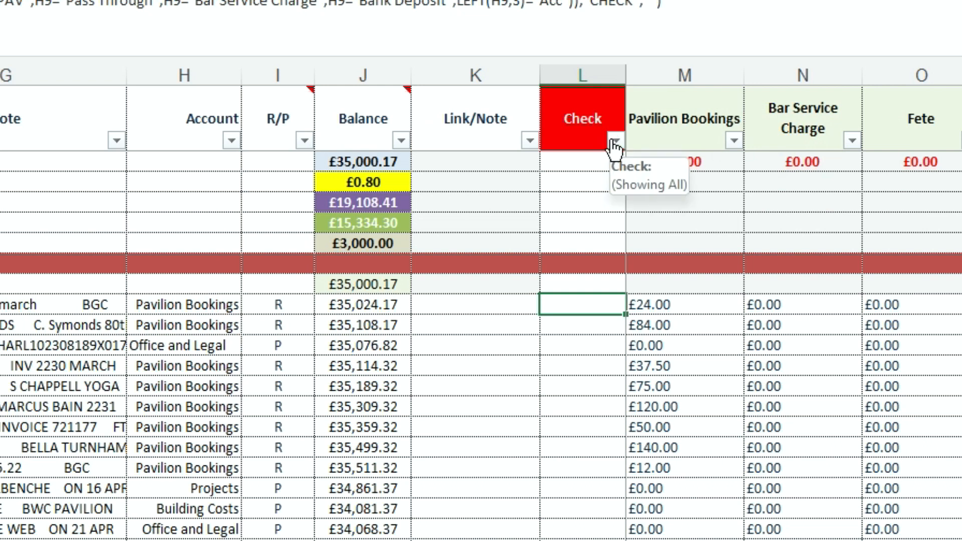
Step: Filter the Check column to exclude (Blanks), leaving transactions 107 and 108 flagged CHECK
click(616, 142)
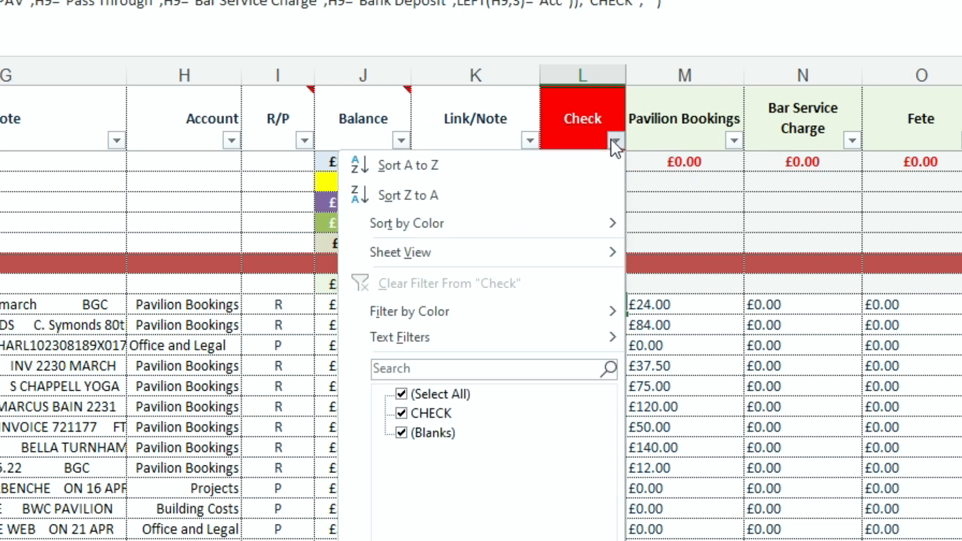
click(406, 437)
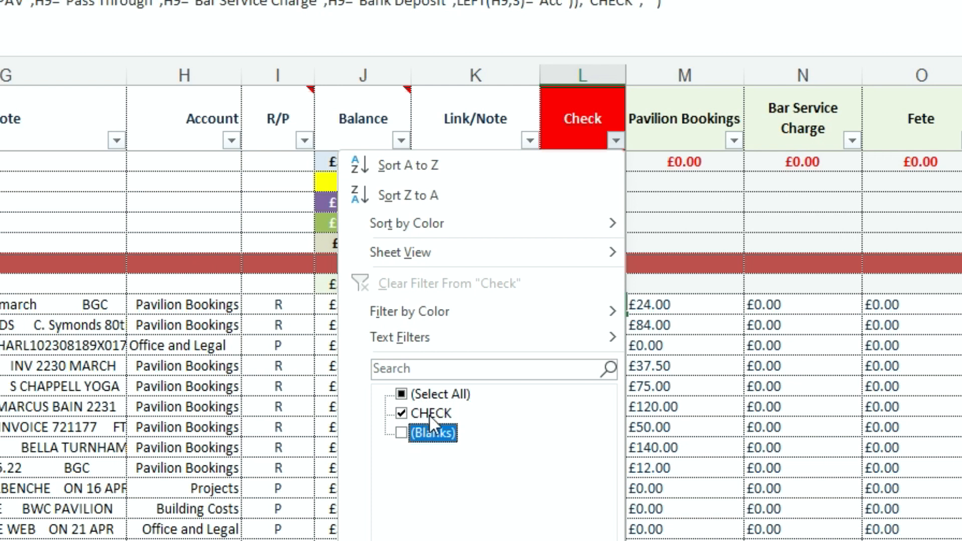
click(546, 540)
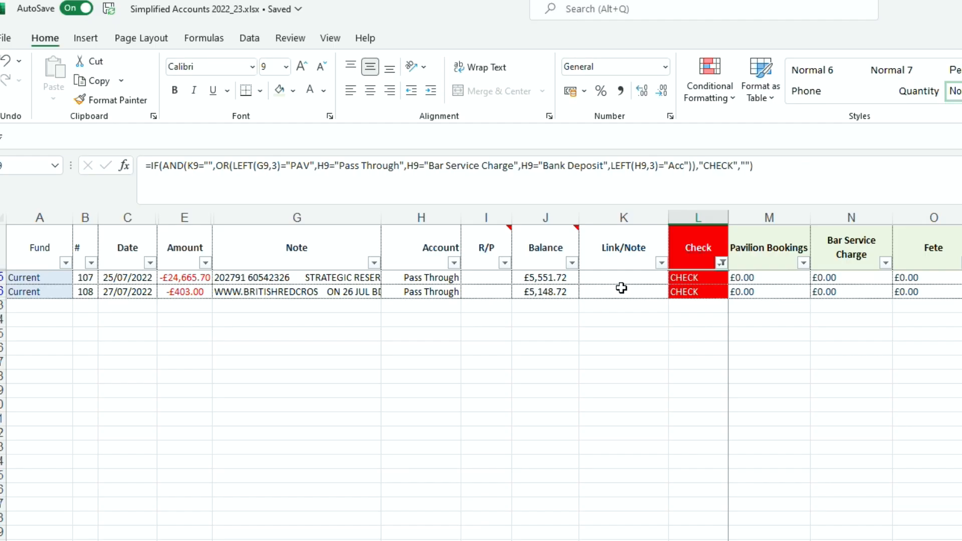
click(473, 166)
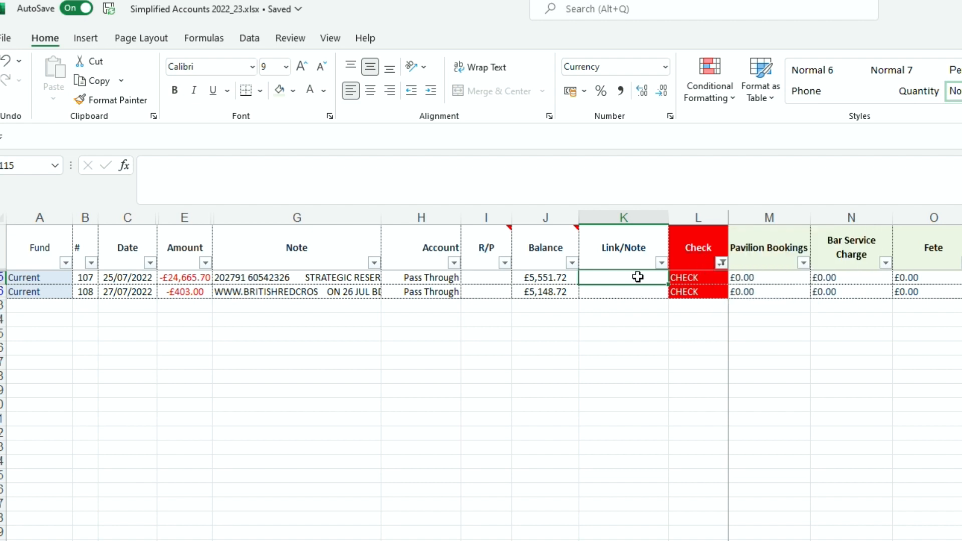
Step: Re-include (Blanks) in the Check filter so all transactions show again
click(722, 262)
click(573, 467)
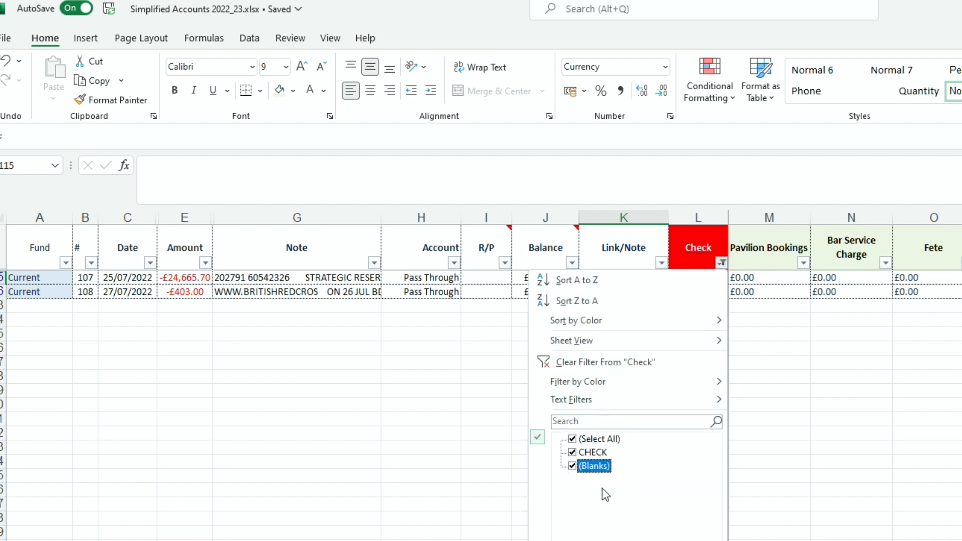
key(Return)
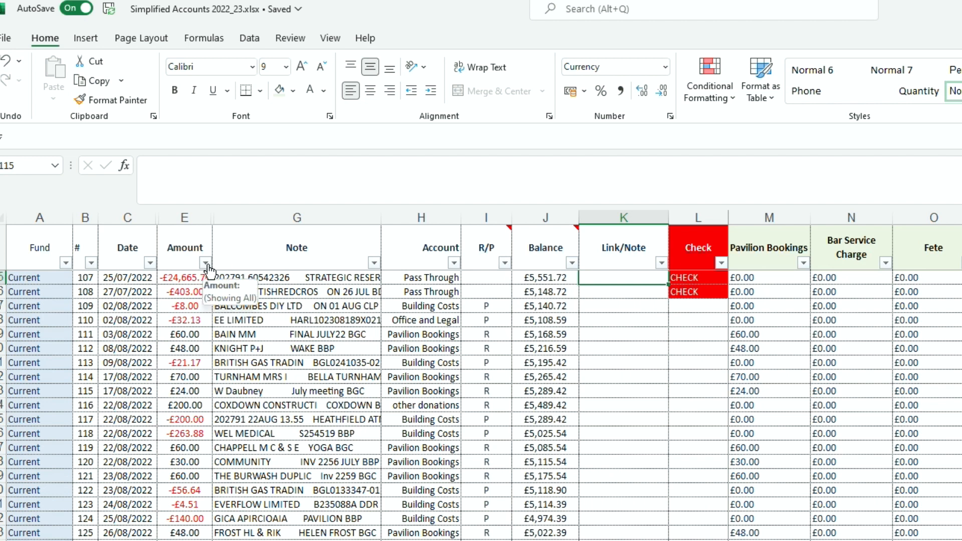
Step: Filter the Amount column by searching '24,' to show only the -£24,665.70 and £24,665.70 rows
click(181, 276)
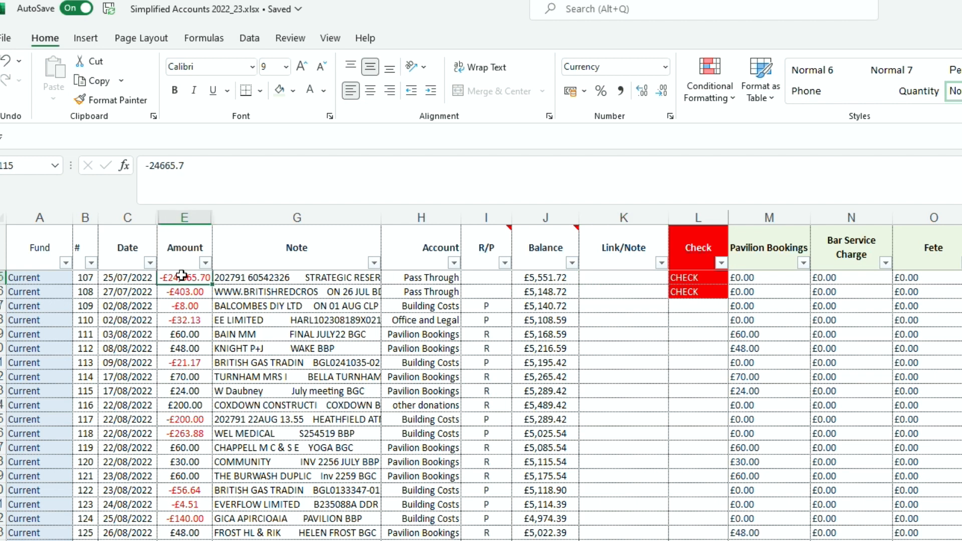
click(206, 263)
click(98, 421)
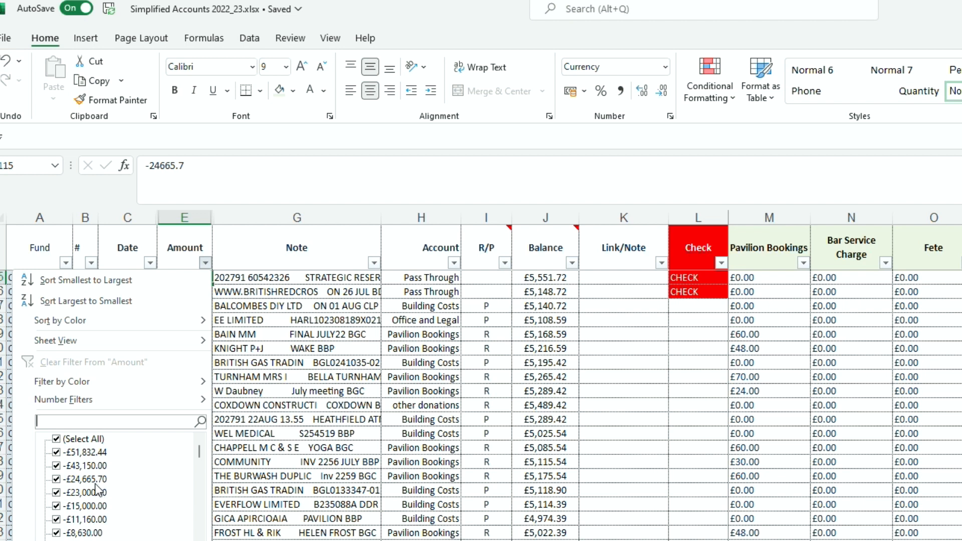
text(24,)
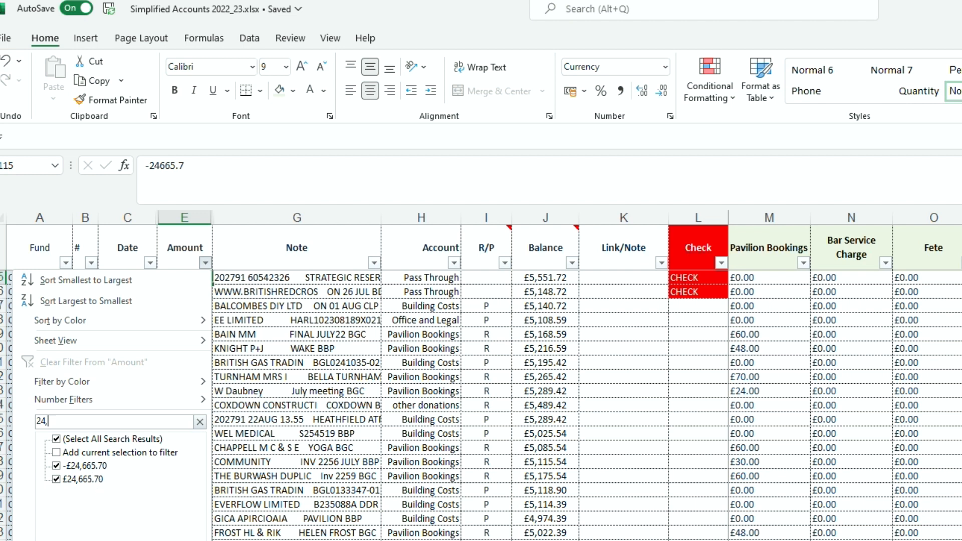
key(Return)
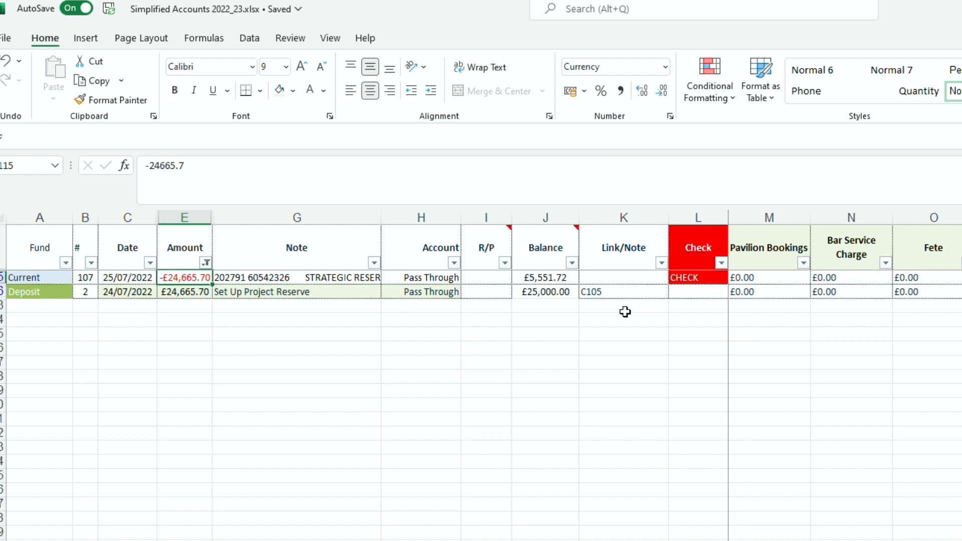
Step: Correct the deposit row's Link/Note from C105 to C107
click(590, 290)
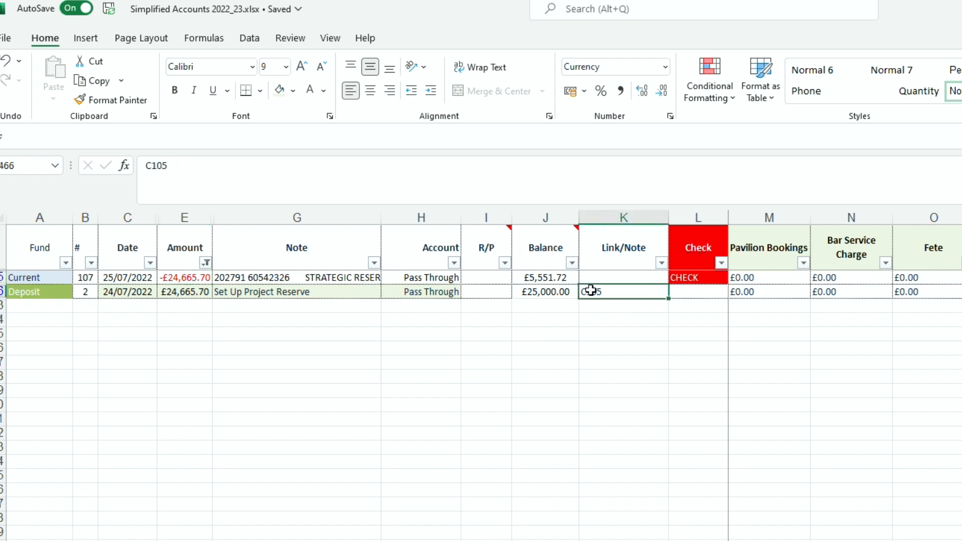
click(170, 165)
key(BackSpace)
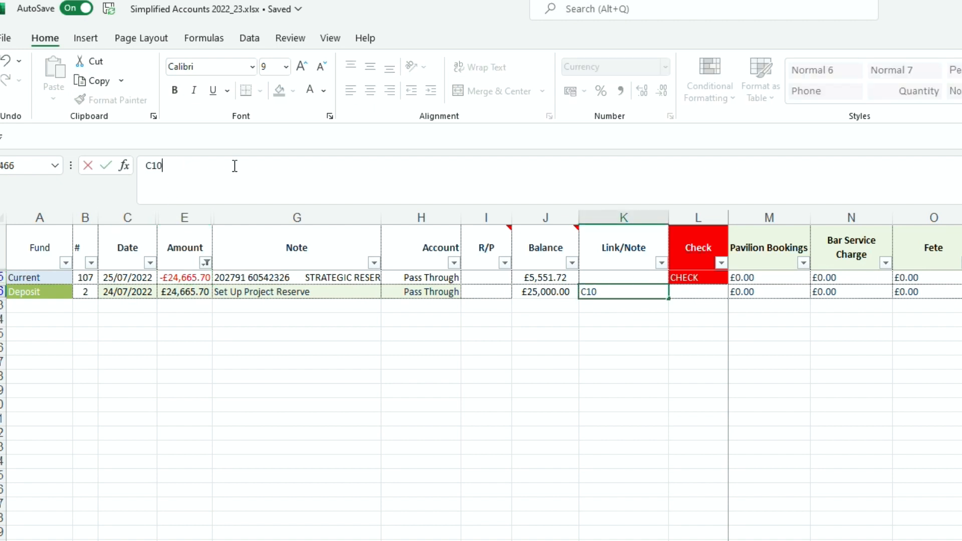
text(7)
key(ctrl+Return)
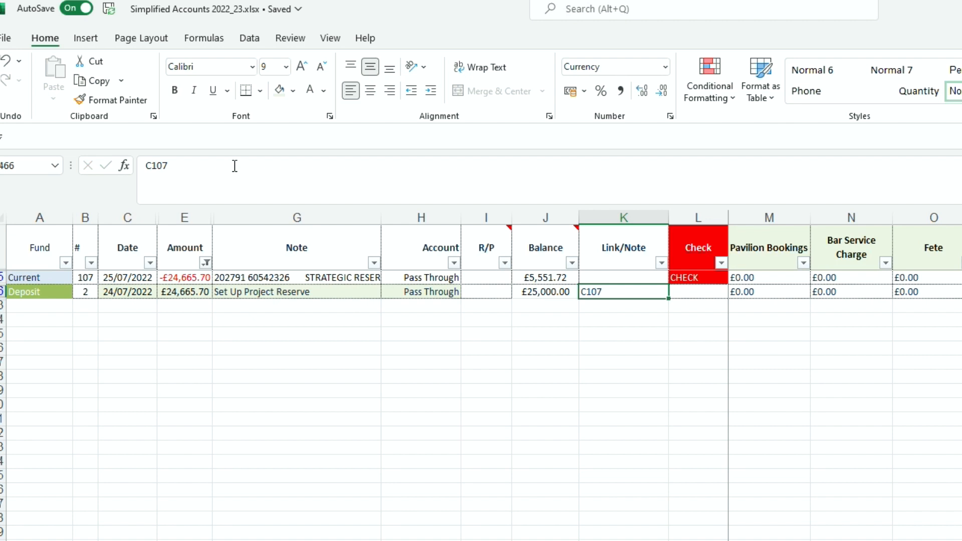
Step: Enter D2 as the payment row's Link/Note, clearing its CHECK flag
click(609, 278)
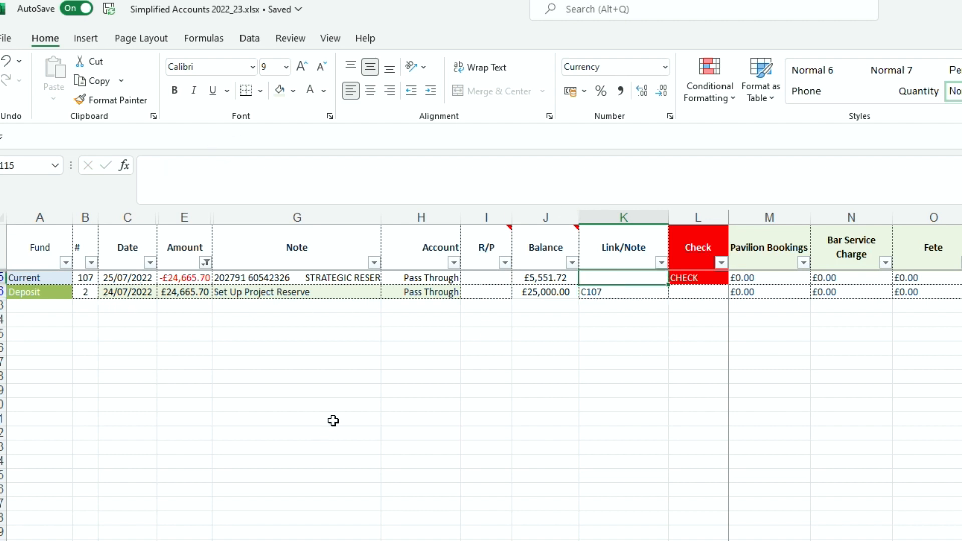
text(D2)
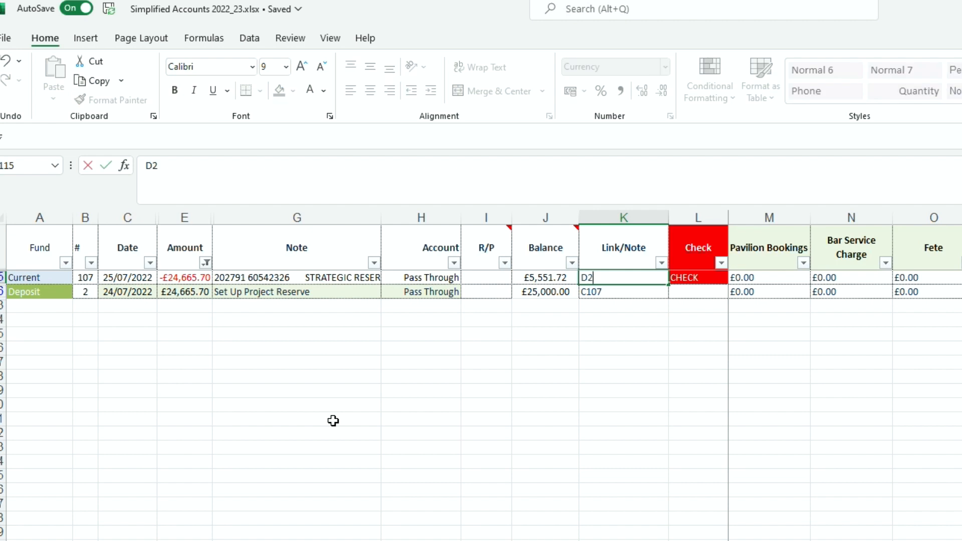
key(ctrl+Return)
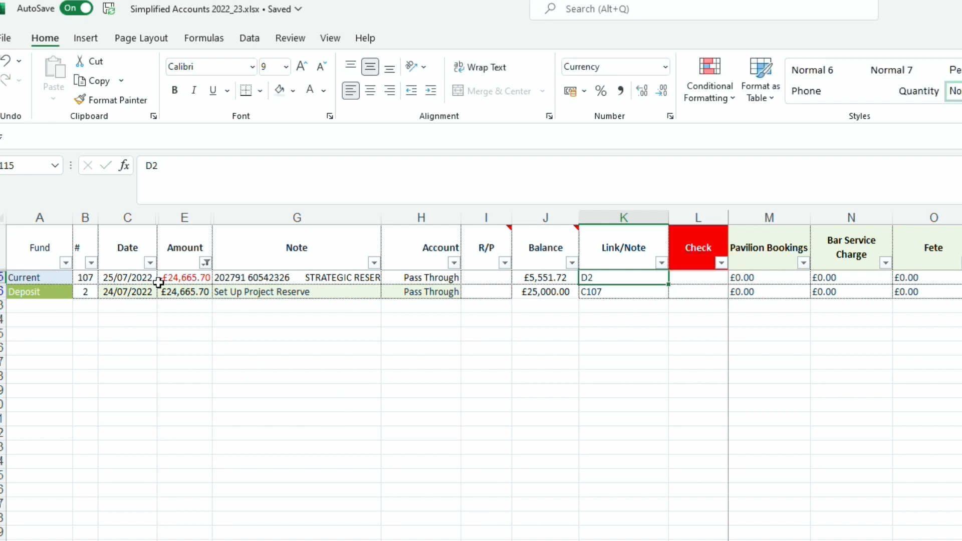
Step: Clear the Amount filter by selecting all amount values
click(208, 263)
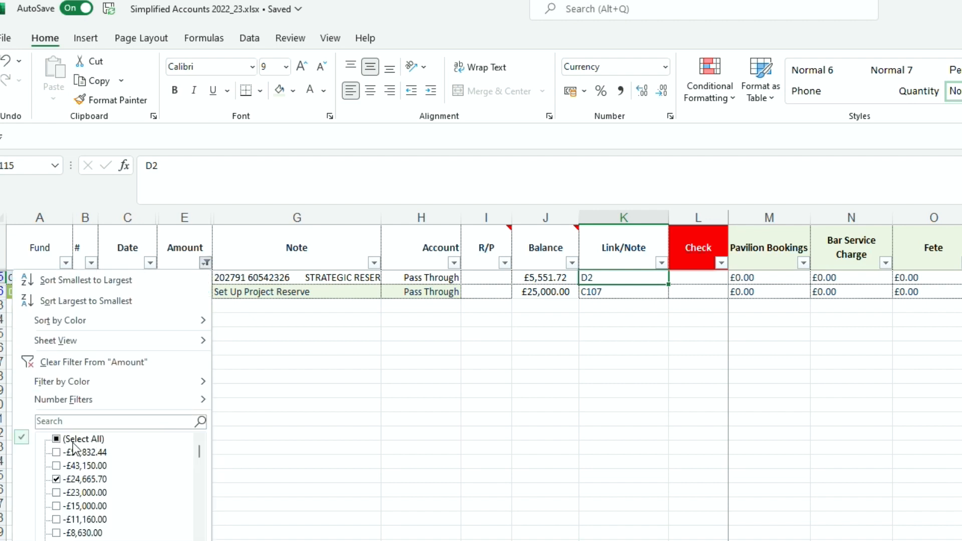
click(56, 440)
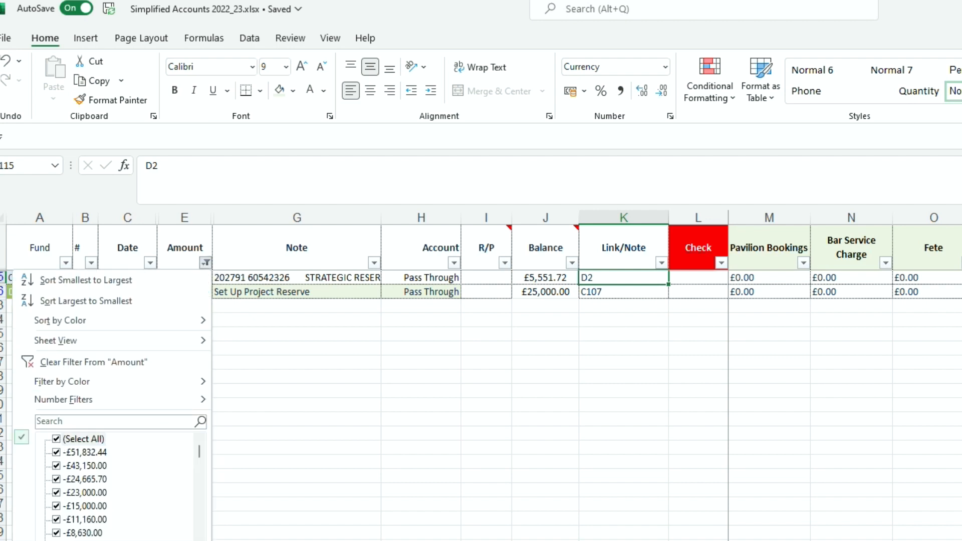
key(Return)
Step: Inspect the July rows' Link/Note cells, the -£403.00 payment and the £300.00 amount in E335
click(612, 292)
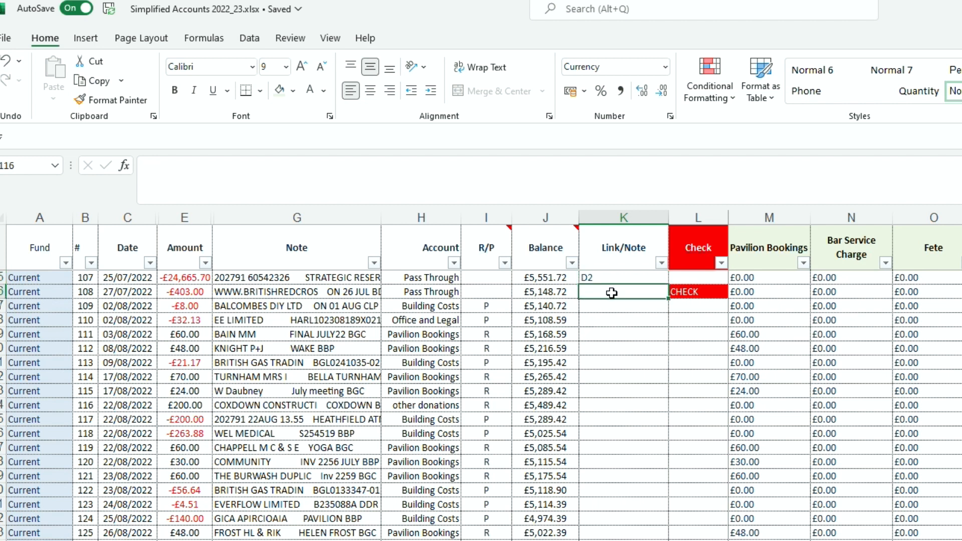
click(196, 292)
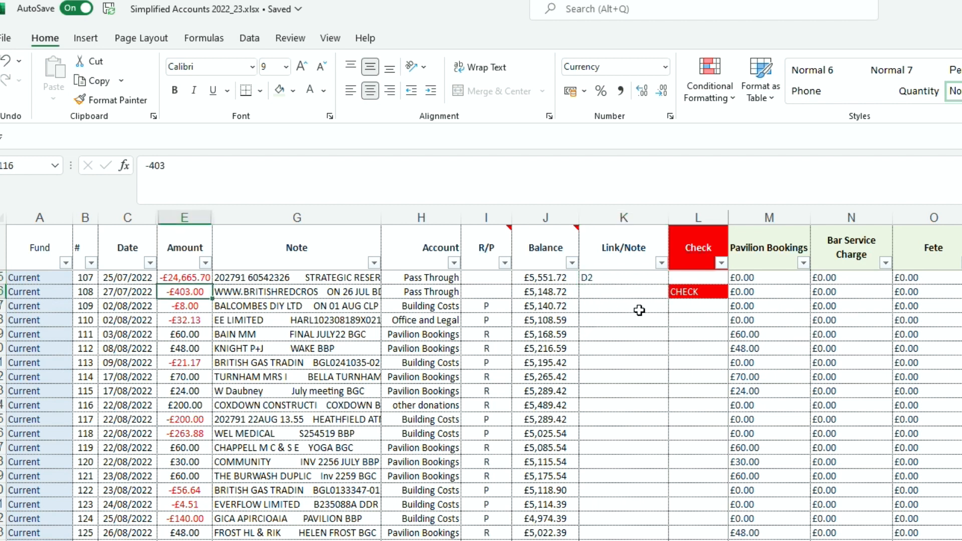
click(636, 290)
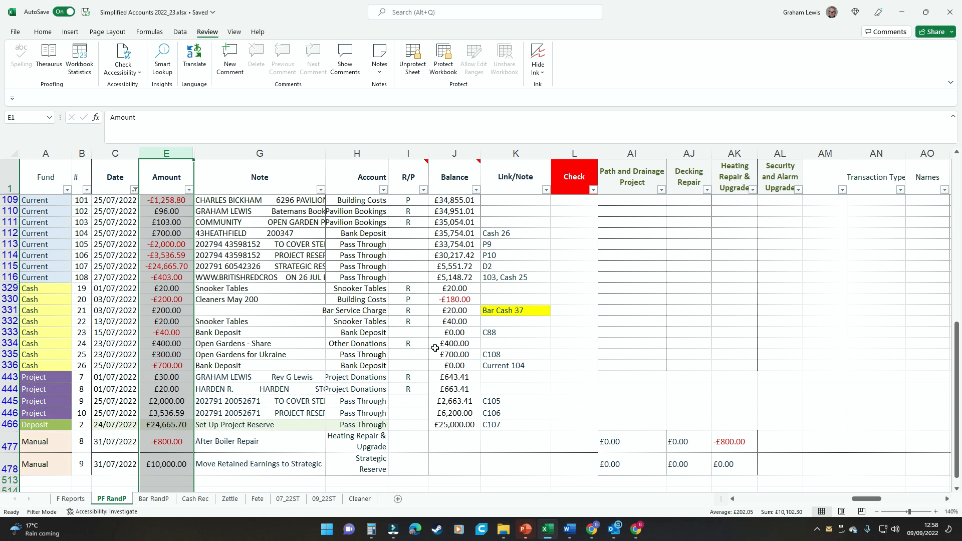
click(176, 356)
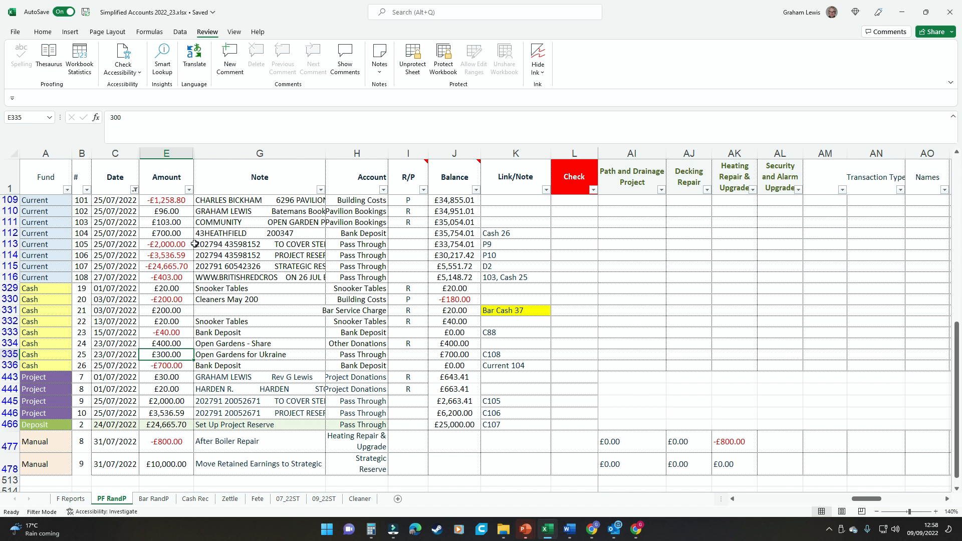
Step: Filter Amount to 103 to isolate the £103.00 Pavilion Bookings receipt, then inspect its note and account
click(189, 189)
click(109, 296)
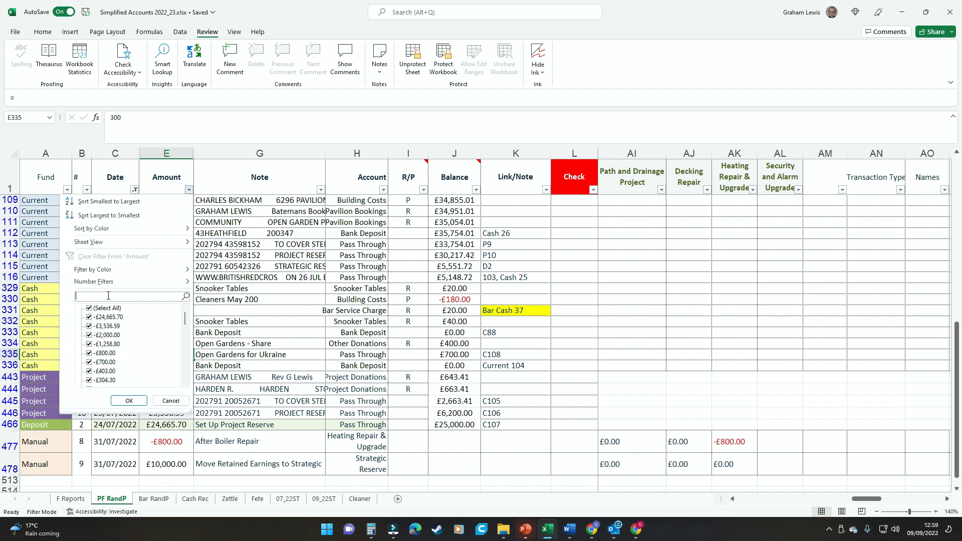
text(103)
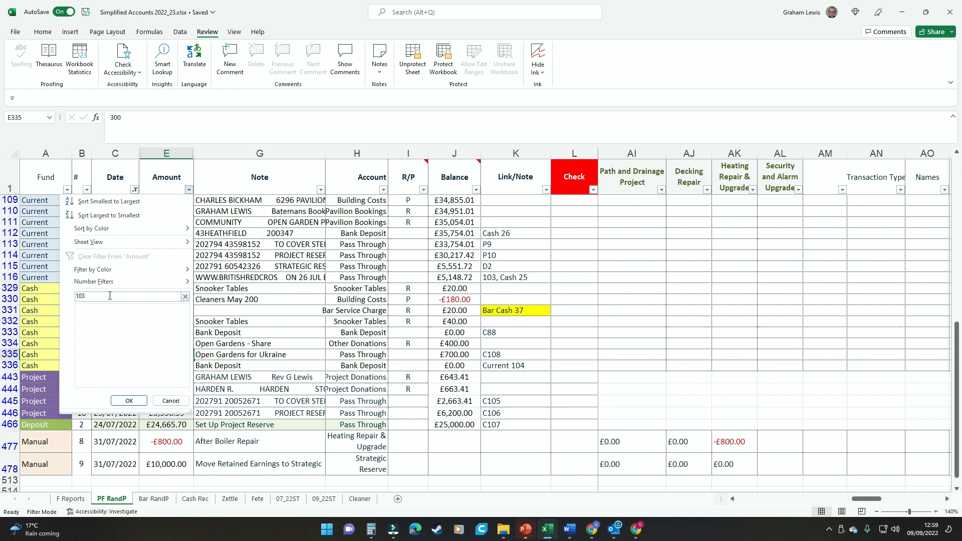
key(Return)
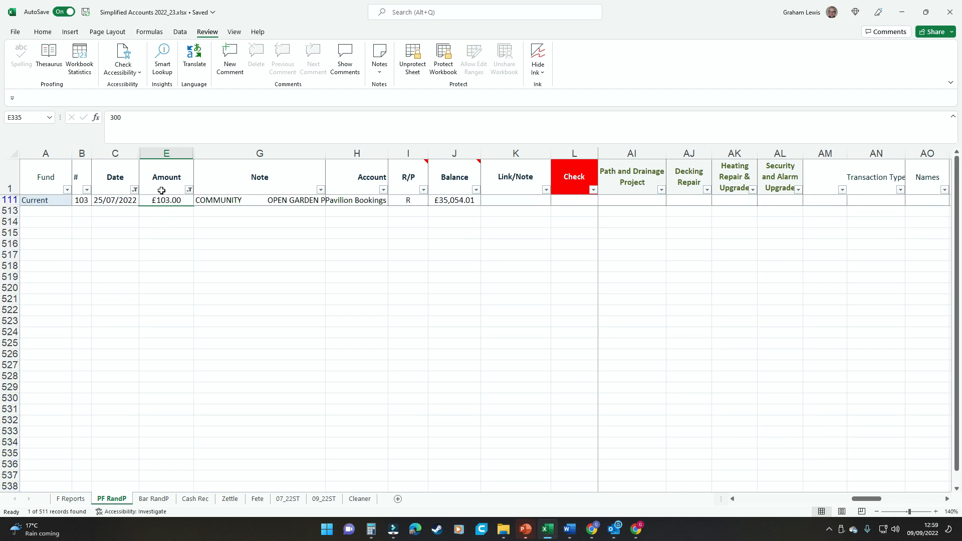
click(231, 201)
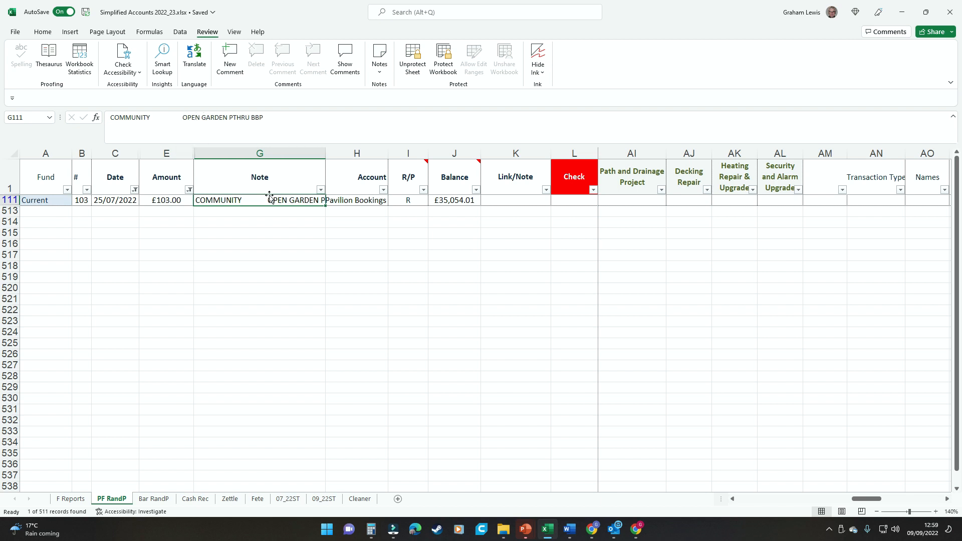
click(366, 198)
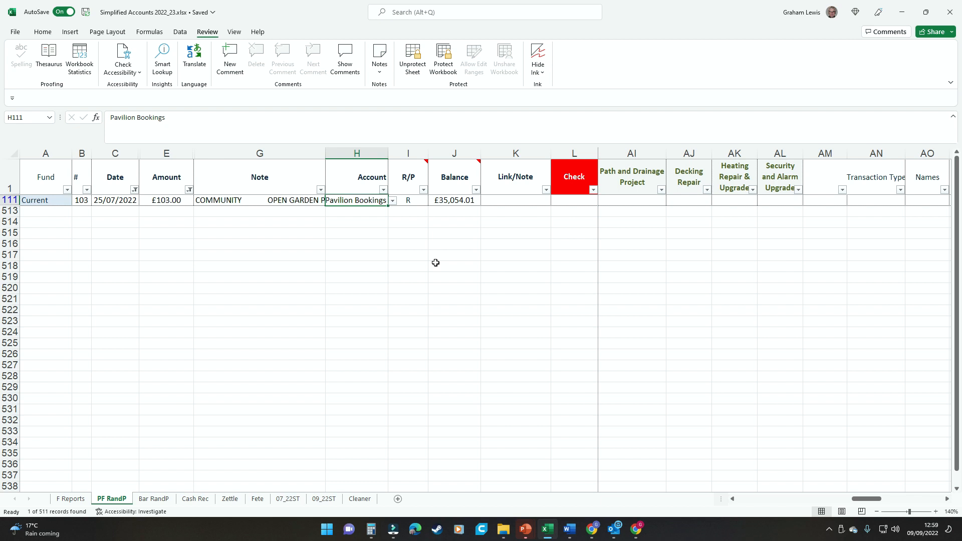
Step: Change row 111's account to Pass Through from the validation list
click(393, 201)
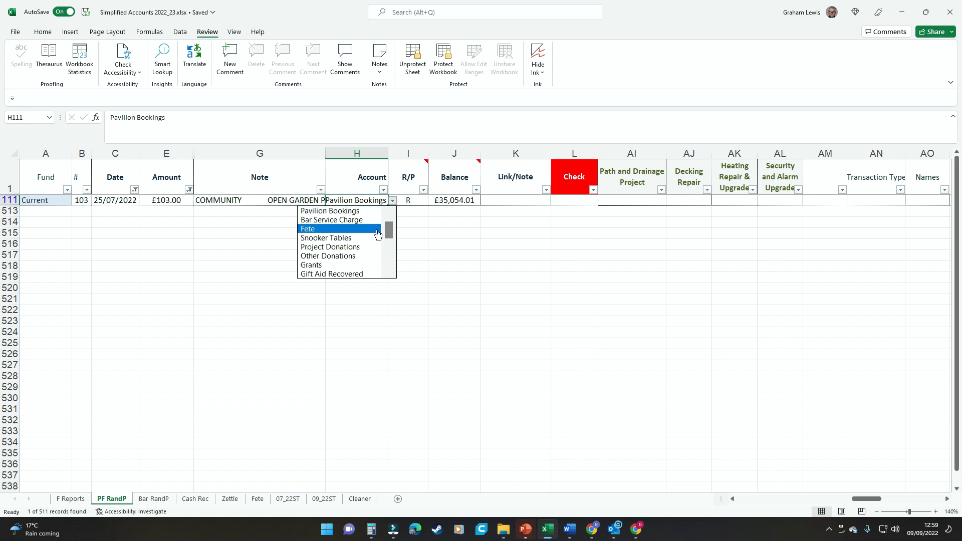
drag(389, 231, 391, 255)
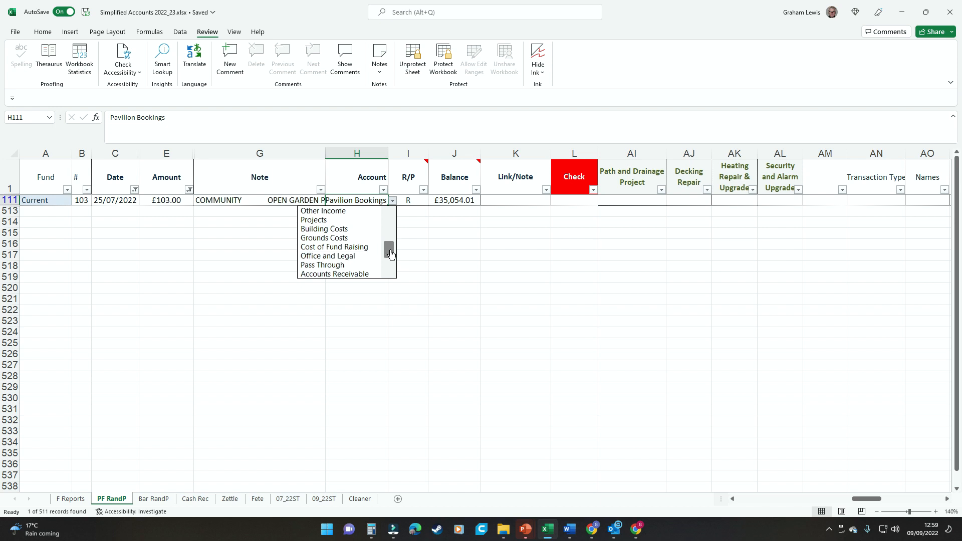
click(348, 269)
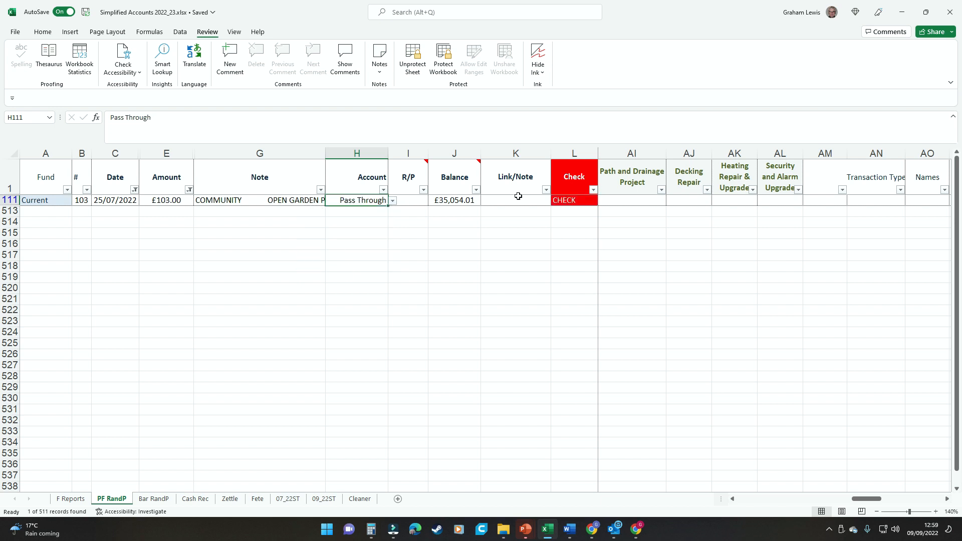
Step: Clear the Amount filter to restore all July transactions and review row 111's amount and note
click(189, 189)
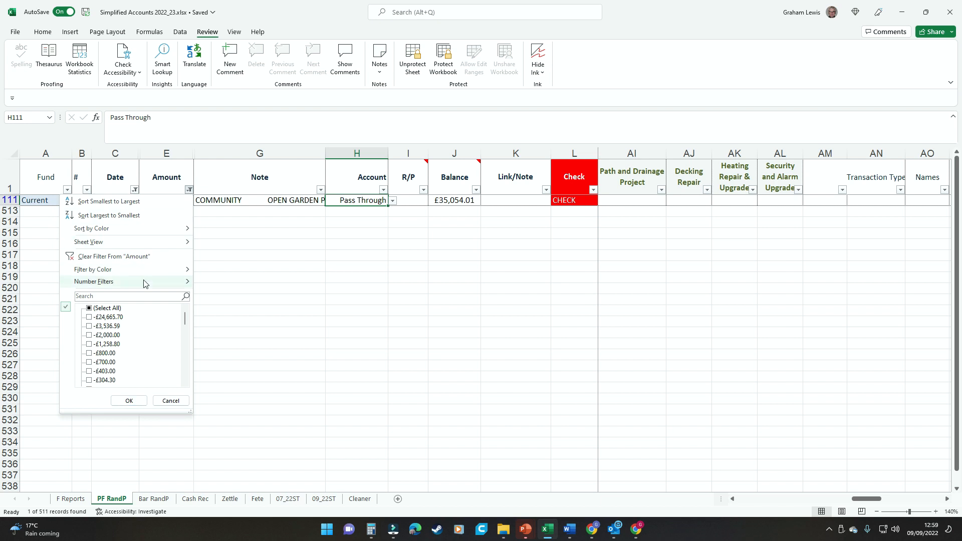
click(90, 308)
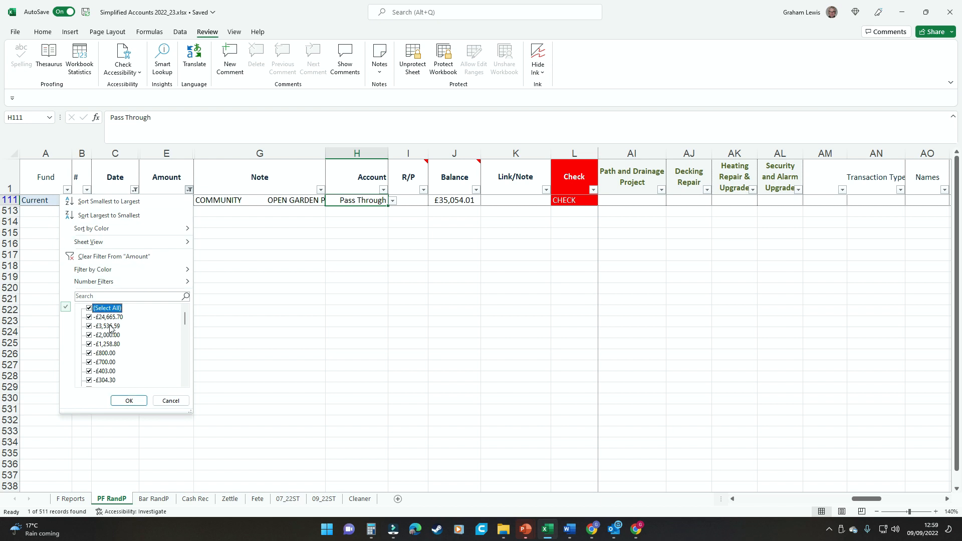
click(129, 400)
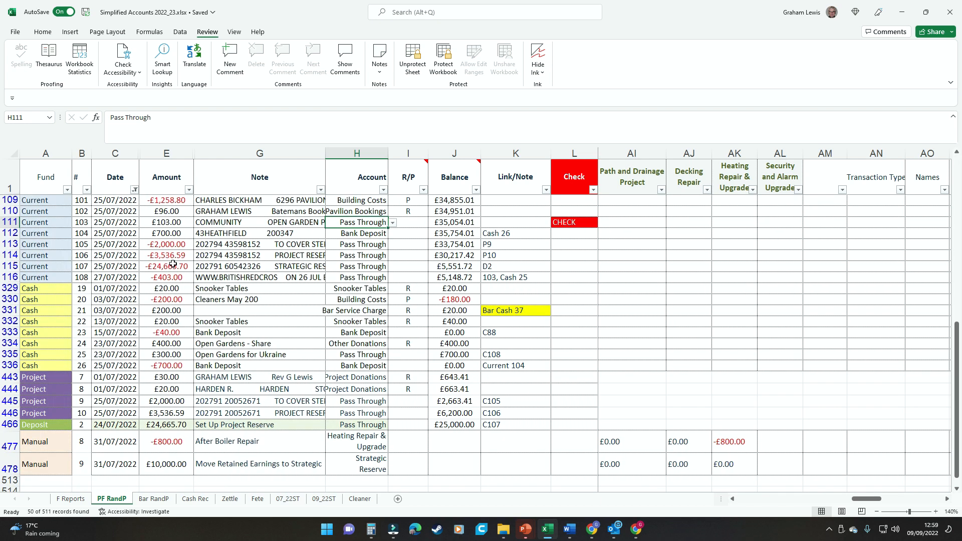
click(175, 223)
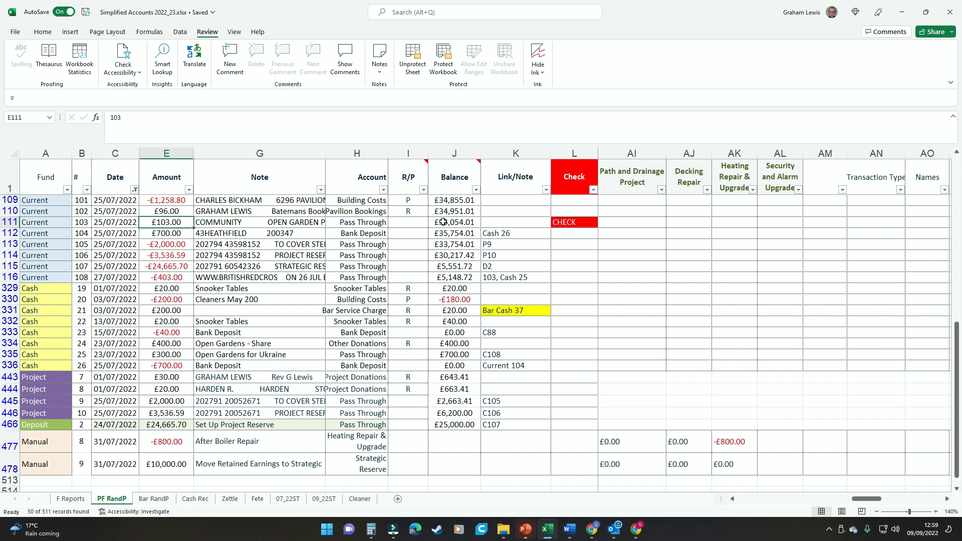
click(214, 222)
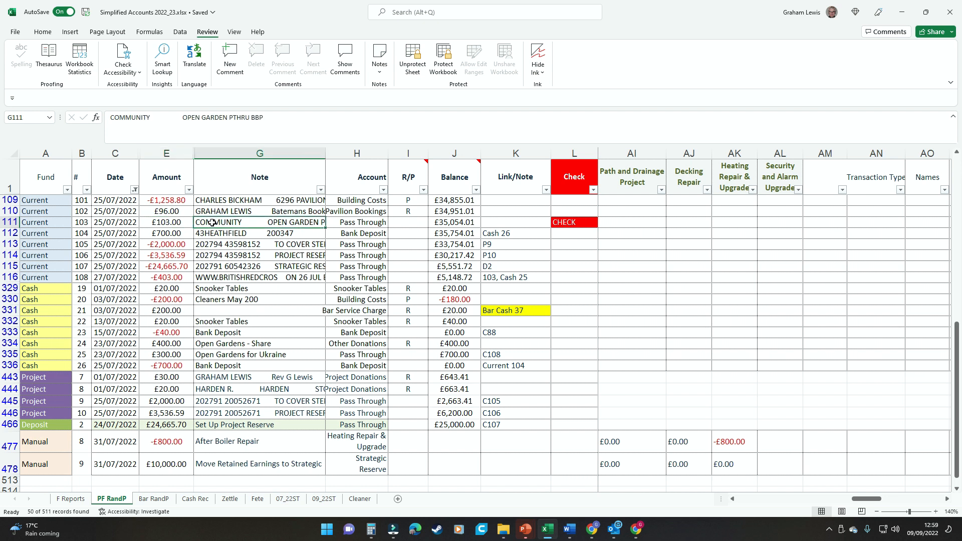
click(179, 226)
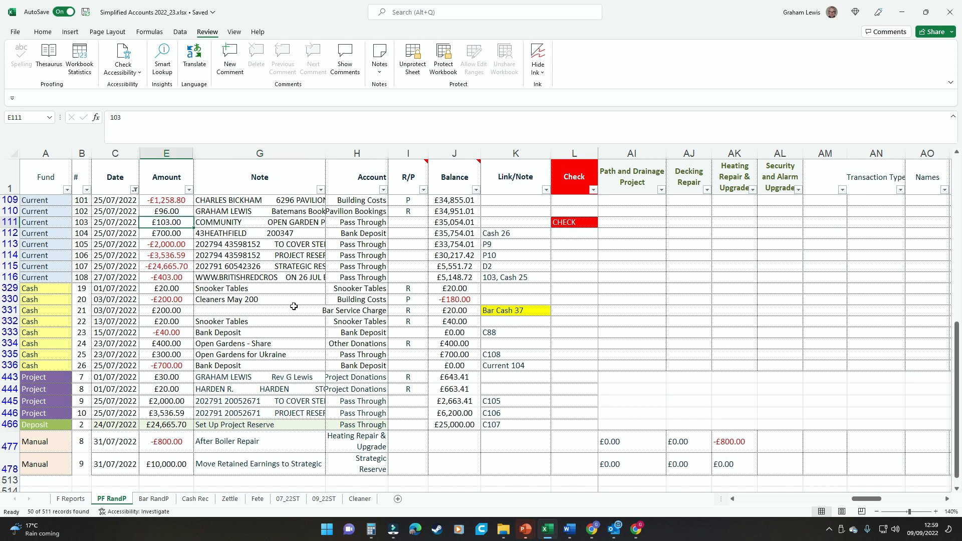
Step: On Bar RandP, enter 'PF Current 103' in L46 for the -£103.00 payment, then return to PF RandP
click(161, 500)
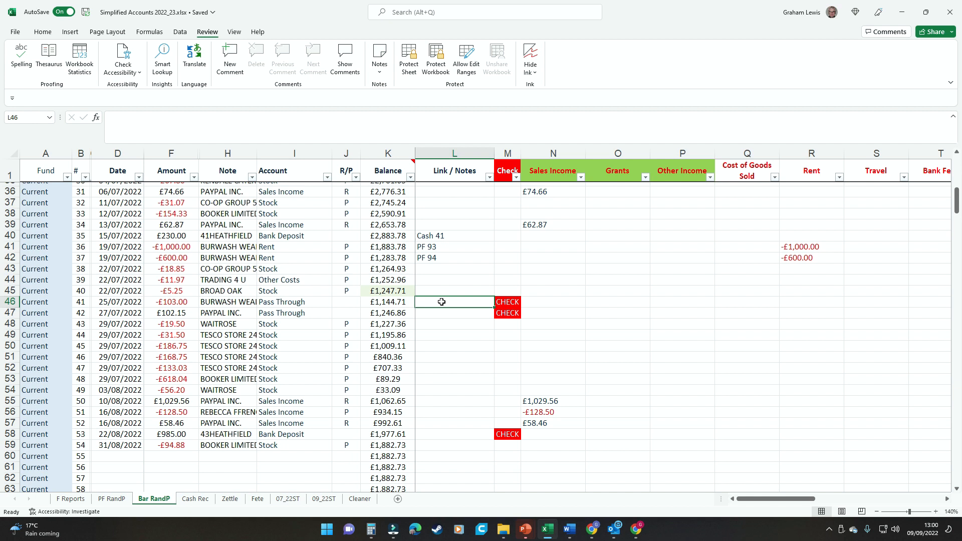
text(PF)
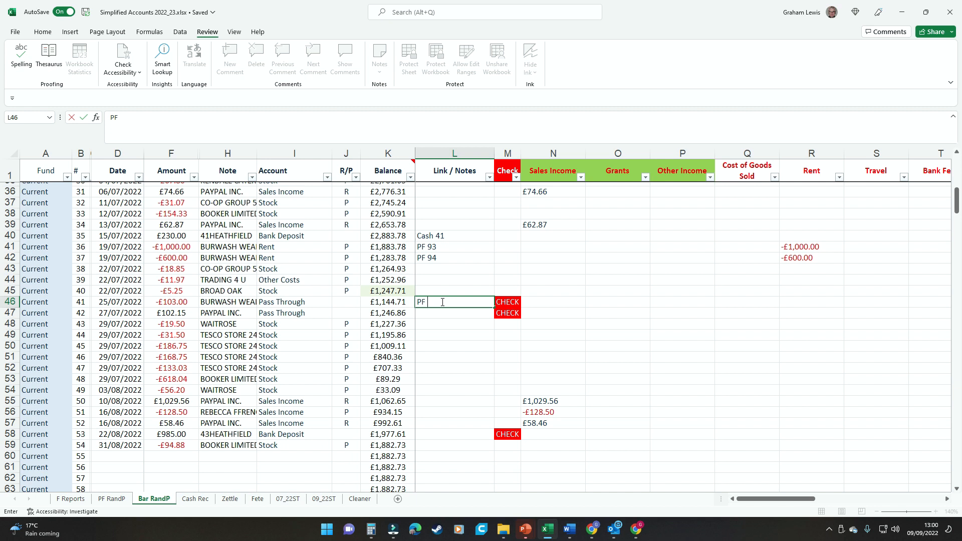
text( Current)
click(112, 498)
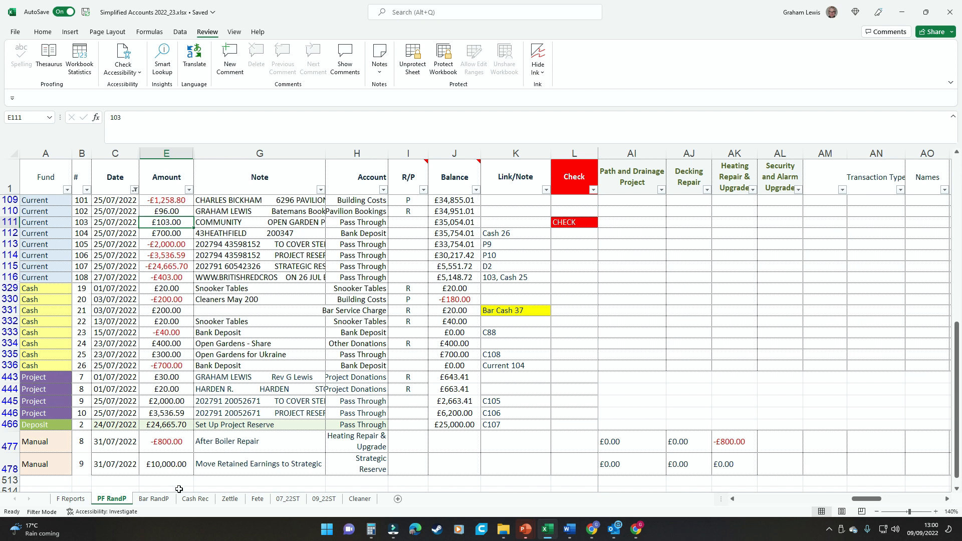
click(165, 499)
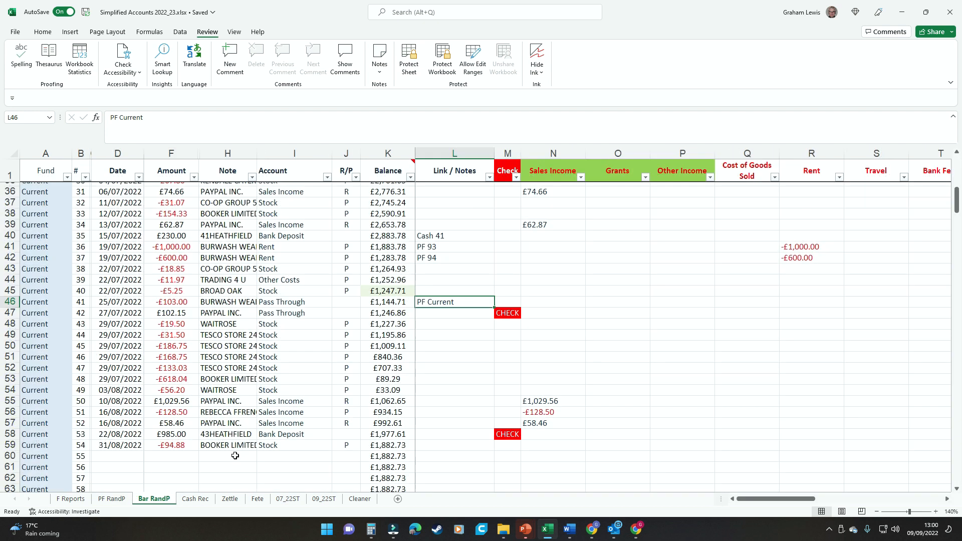
click(179, 122)
text(10)
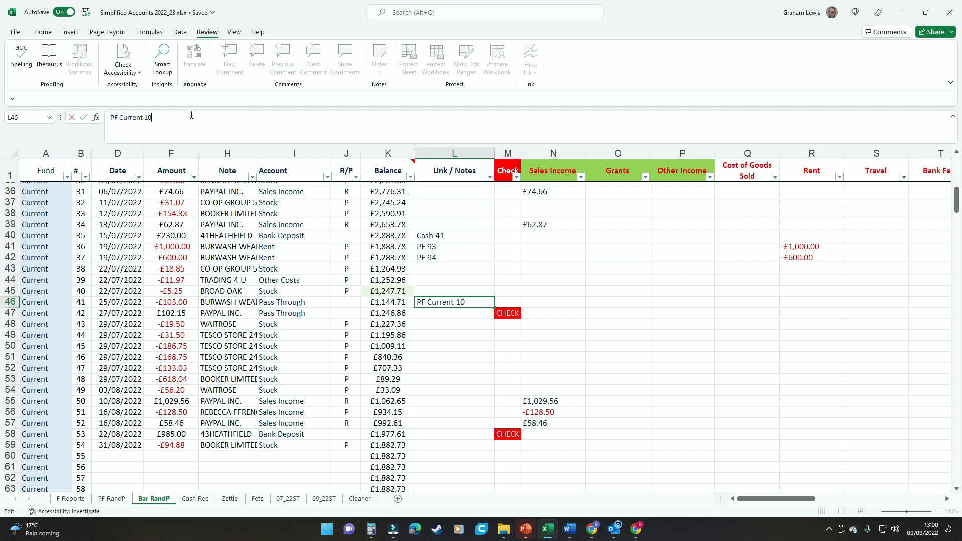
text(3)
key(ctrl+Return)
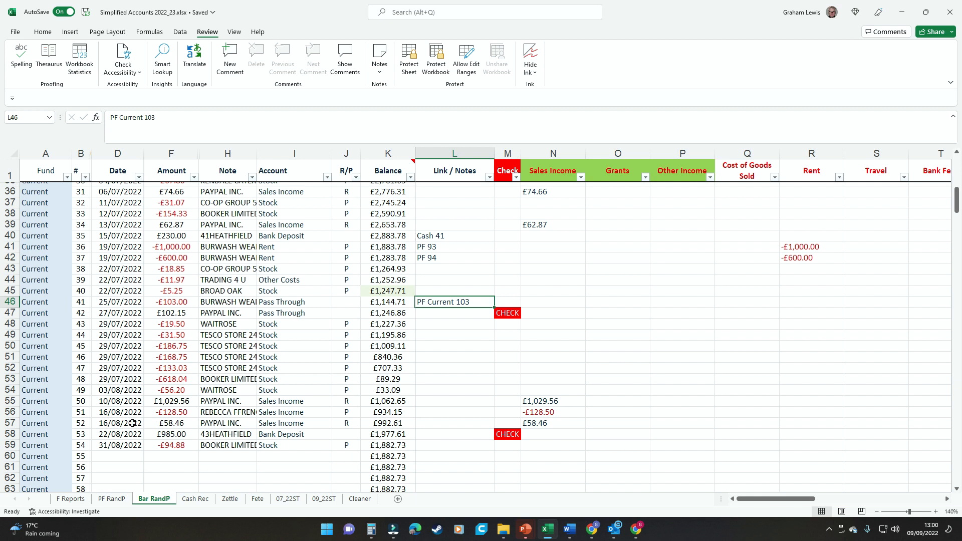
click(111, 499)
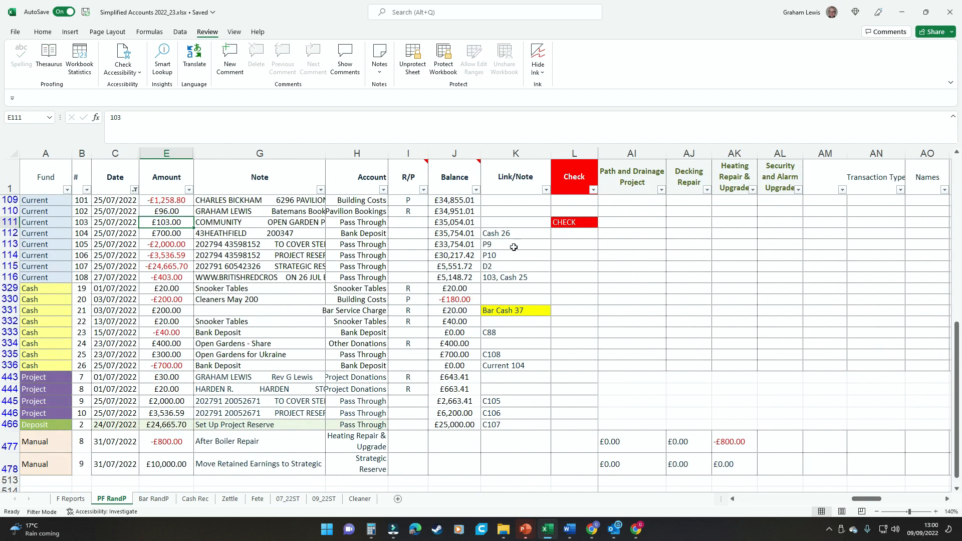
Step: Enter 'Bar C41, C108' in K111's Link/Note cell so transaction 103's CHECK flag clears
click(523, 221)
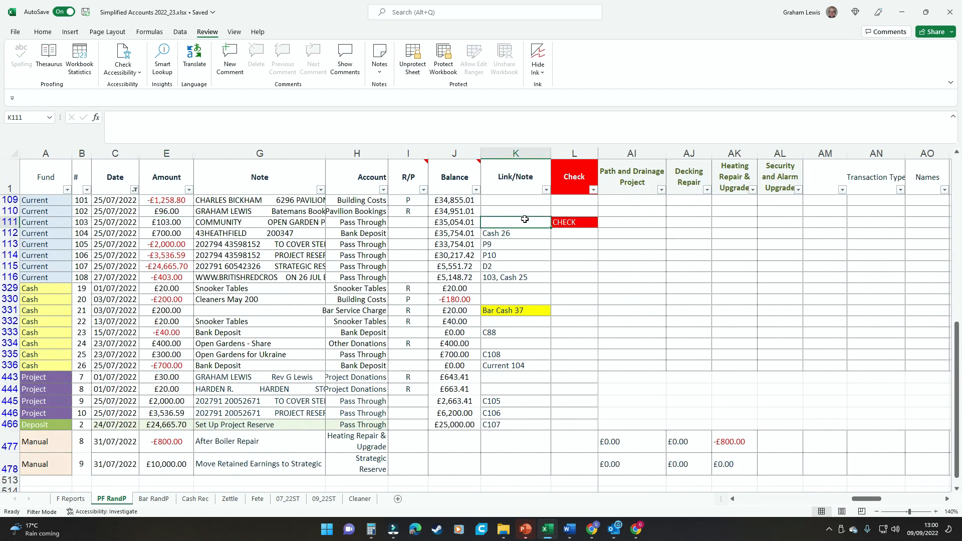
text(Bar C41,)
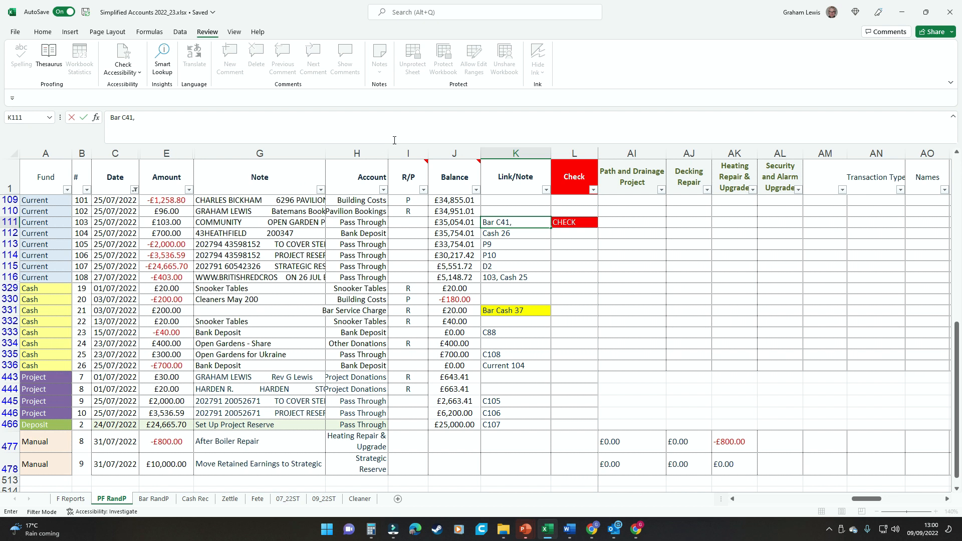
text(108)
key(ctrl+Return)
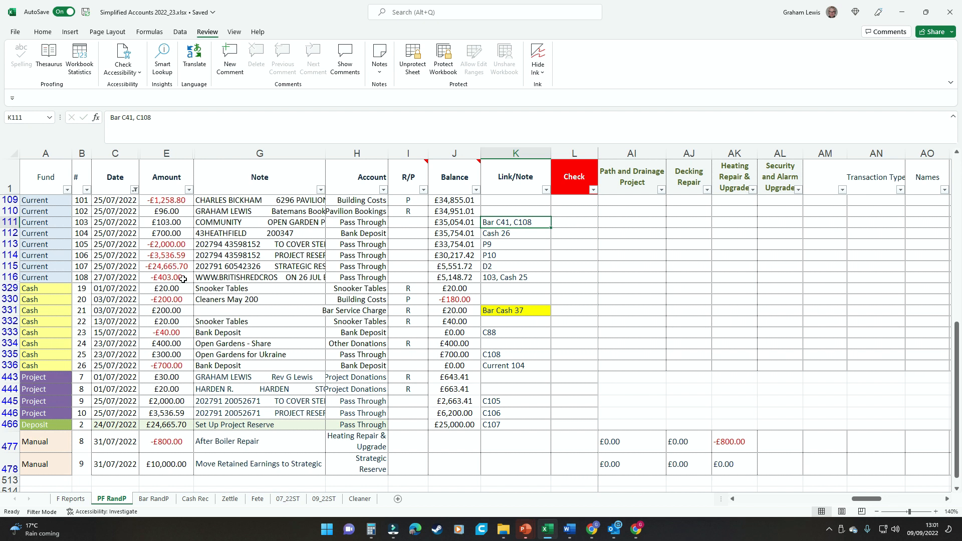
click(500, 278)
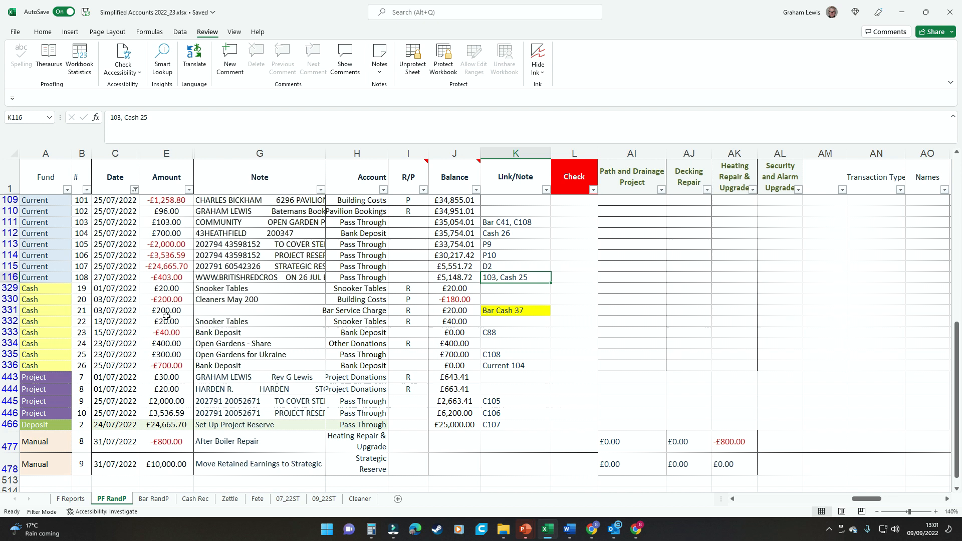
click(177, 354)
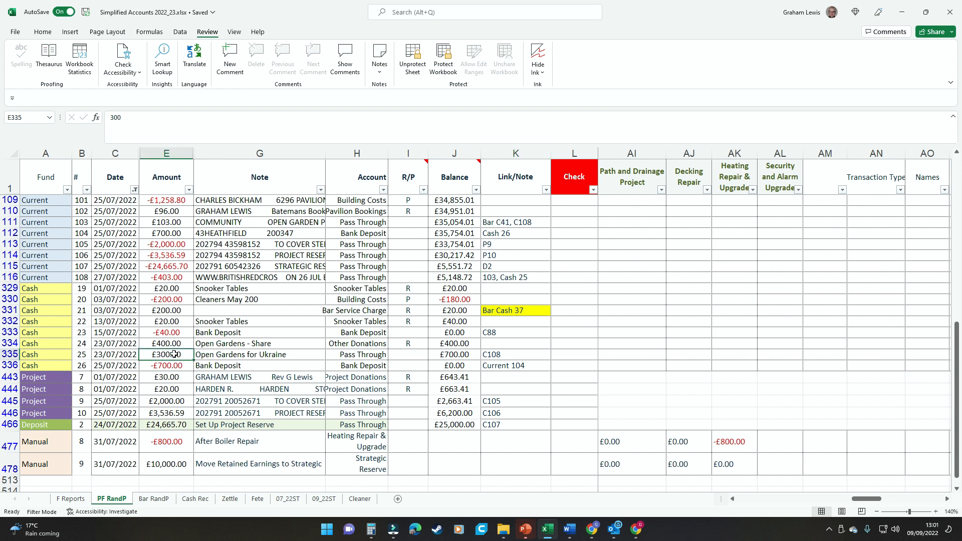
click(245, 355)
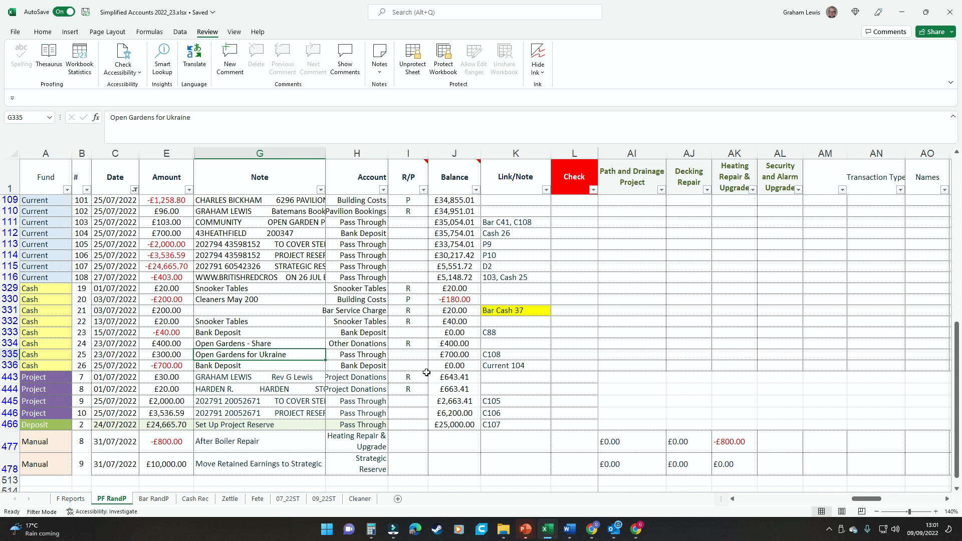